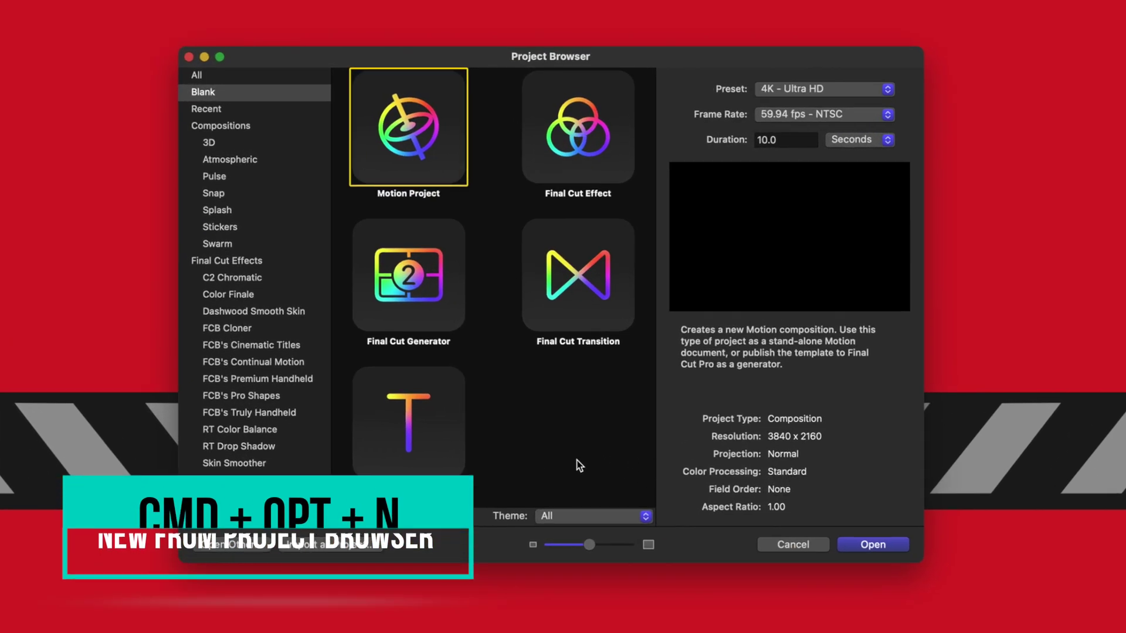
- Create a 4K, 59.94 fps, 10-second Final Cut Title project and select its Title Background layer
{"action": "left_click", "coordinate": [457, 404]}
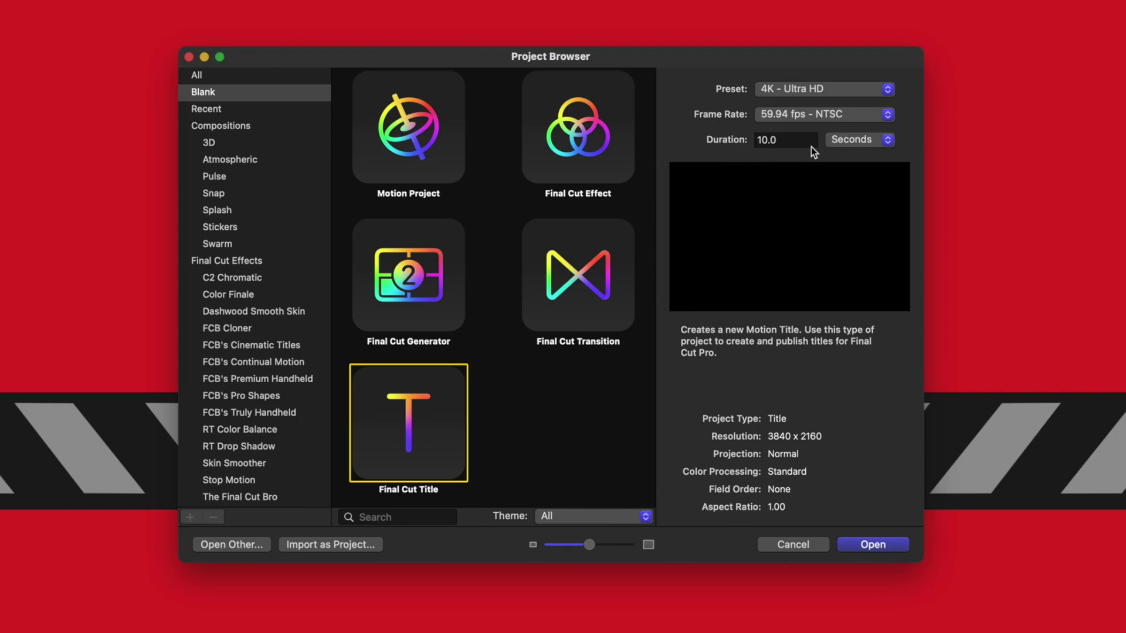
{"action": "left_click", "coordinate": [874, 548]}
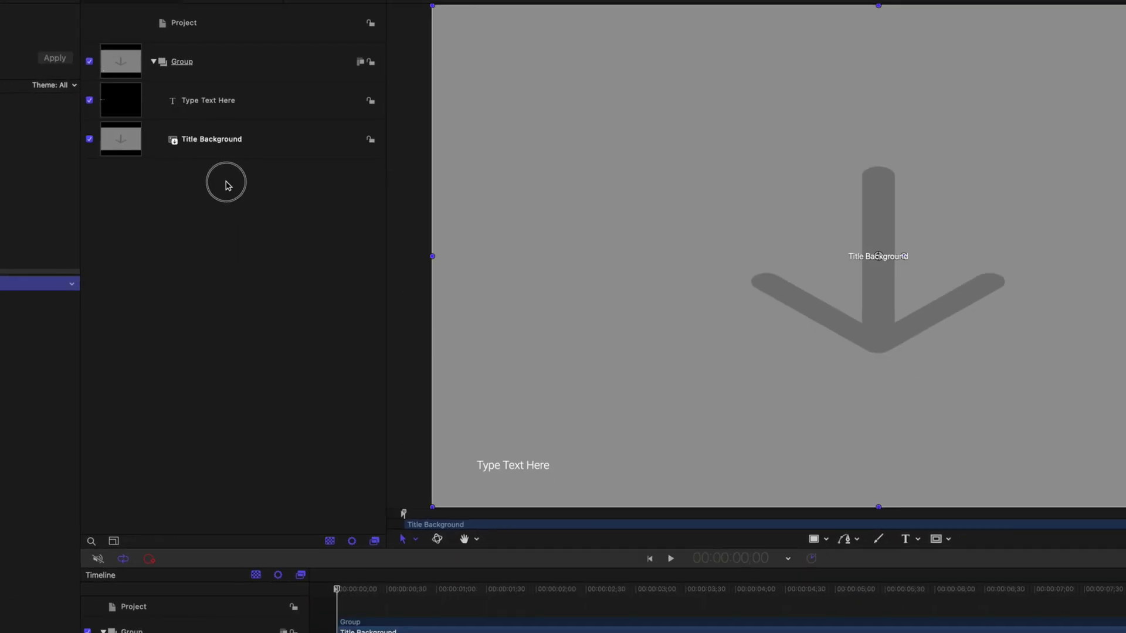
{"action": "left_click", "coordinate": [331, 143]}
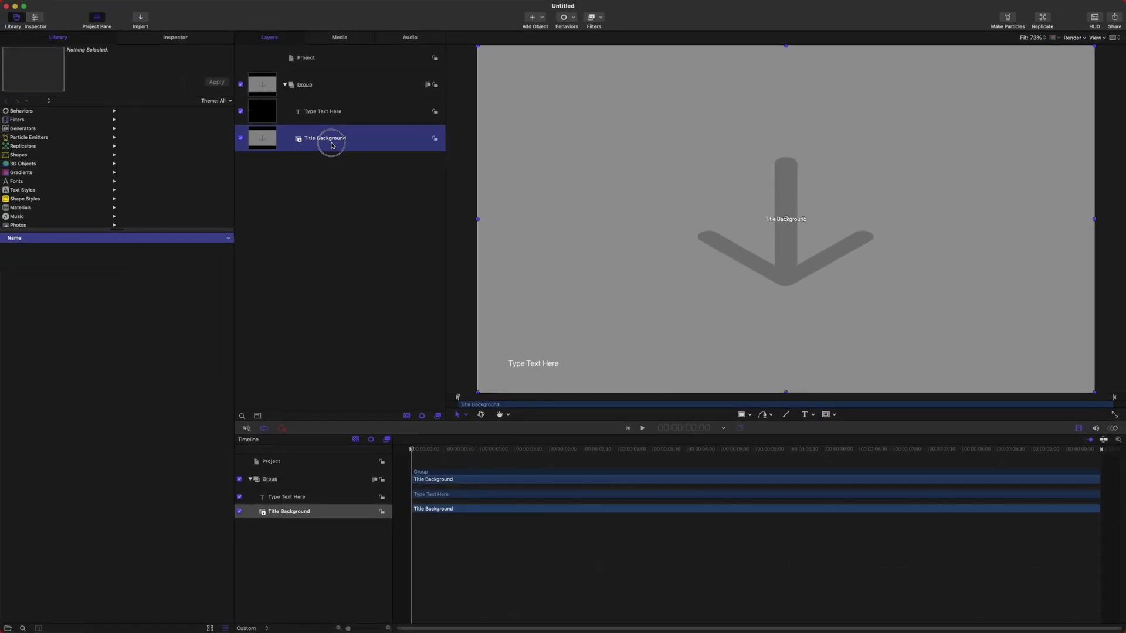
- Delete the Type Text Here and Title Background layers and add a text layer reading 'Cinematic Title'
{"action": "left_click", "coordinate": [337, 121], "text": "shift"}
{"action": "key", "text": "Delete"}
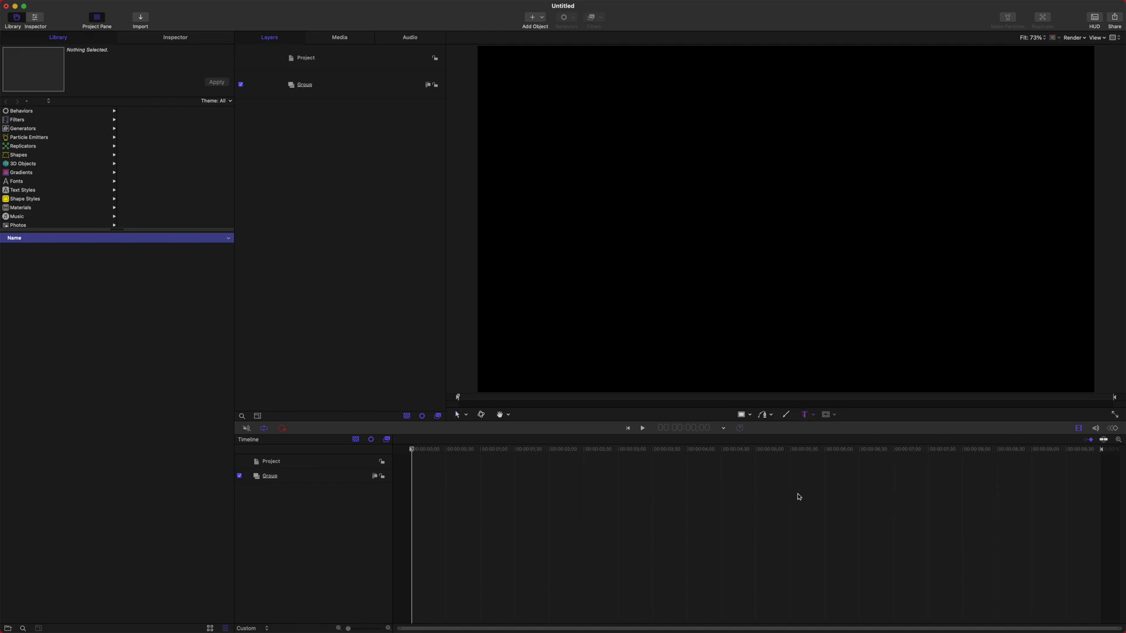
{"action": "left_click", "coordinate": [804, 414]}
{"action": "left_click", "coordinate": [746, 174]}
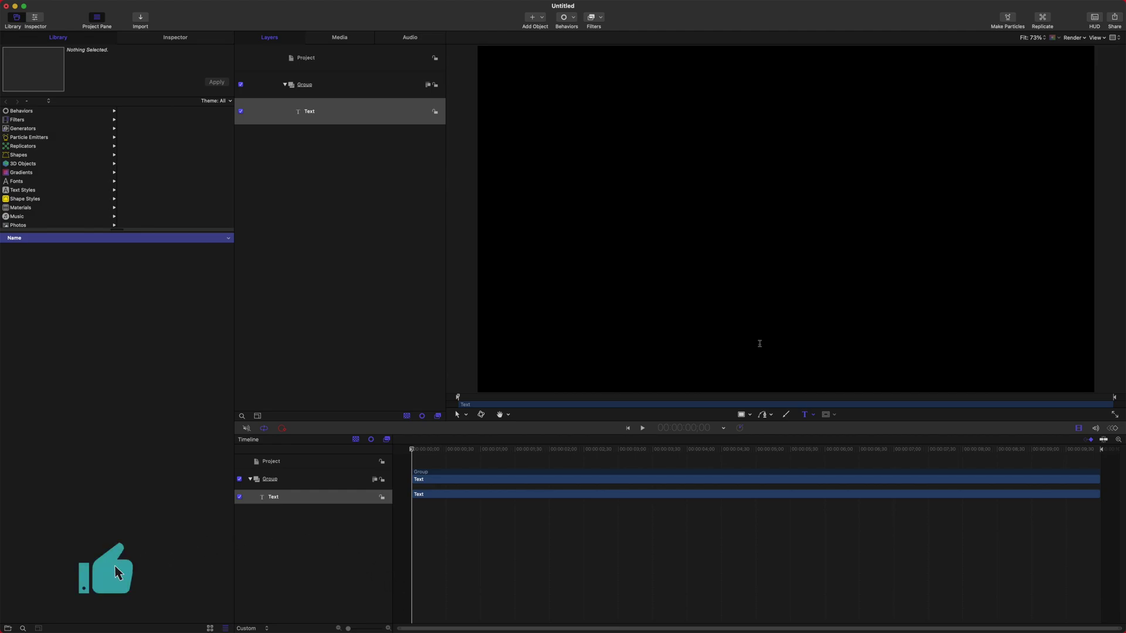
{"action": "type", "text": "Cinematic Title"}
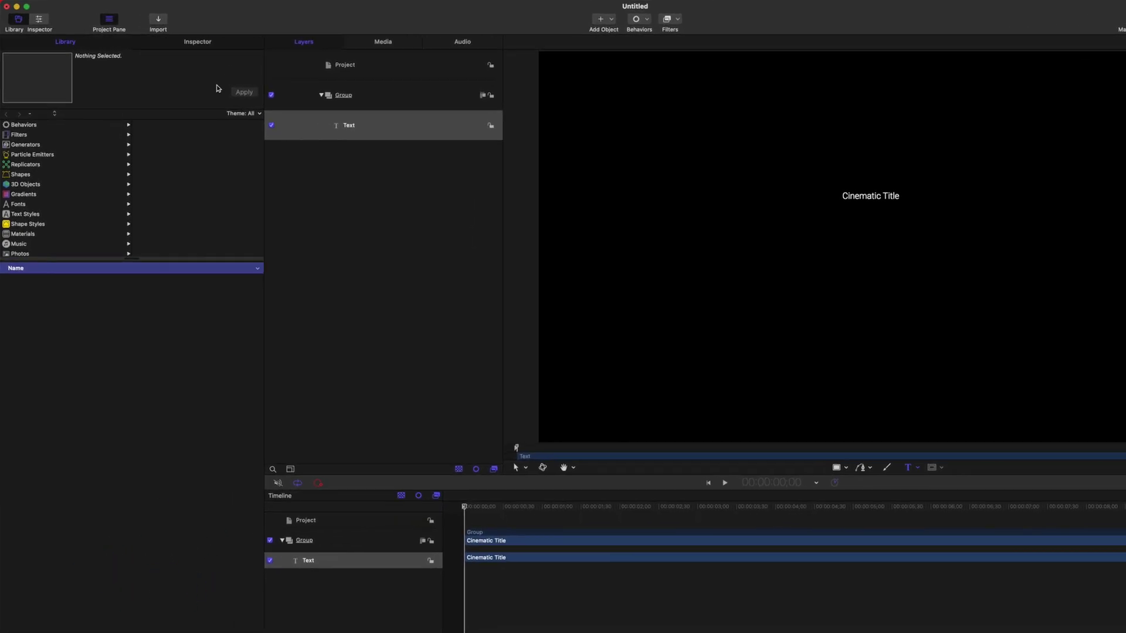
- Set the title to size 200 with Monospace and All Caps on at 100% caps size
{"action": "left_click", "coordinate": [197, 41]}
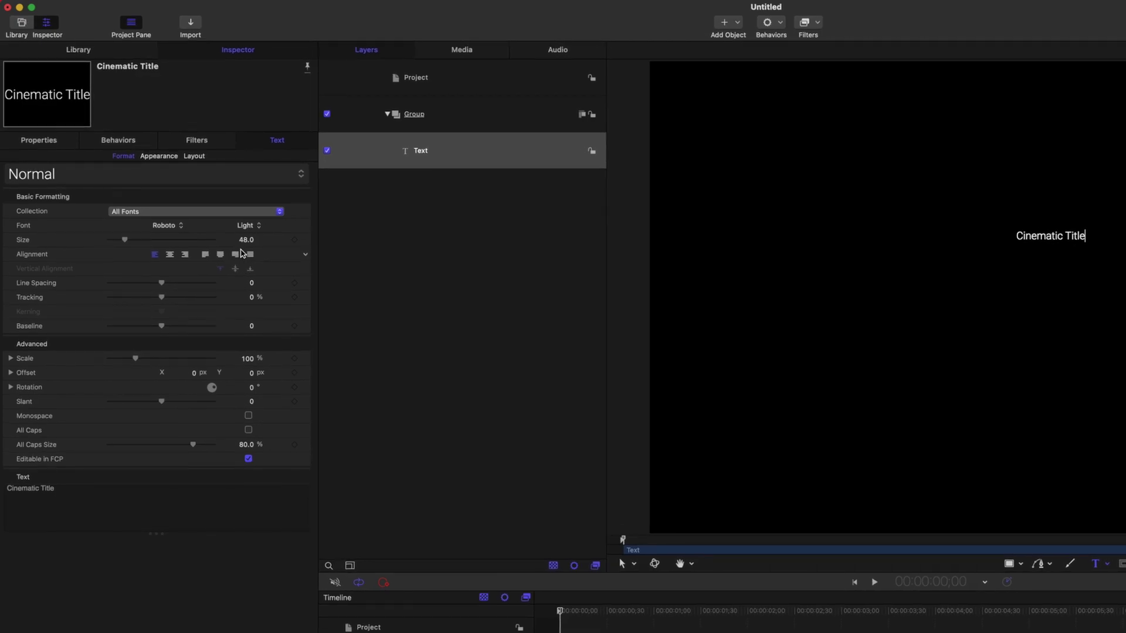
{"action": "left_click", "coordinate": [245, 240]}
{"action": "type", "text": "200"}
{"action": "key", "text": "Return"}
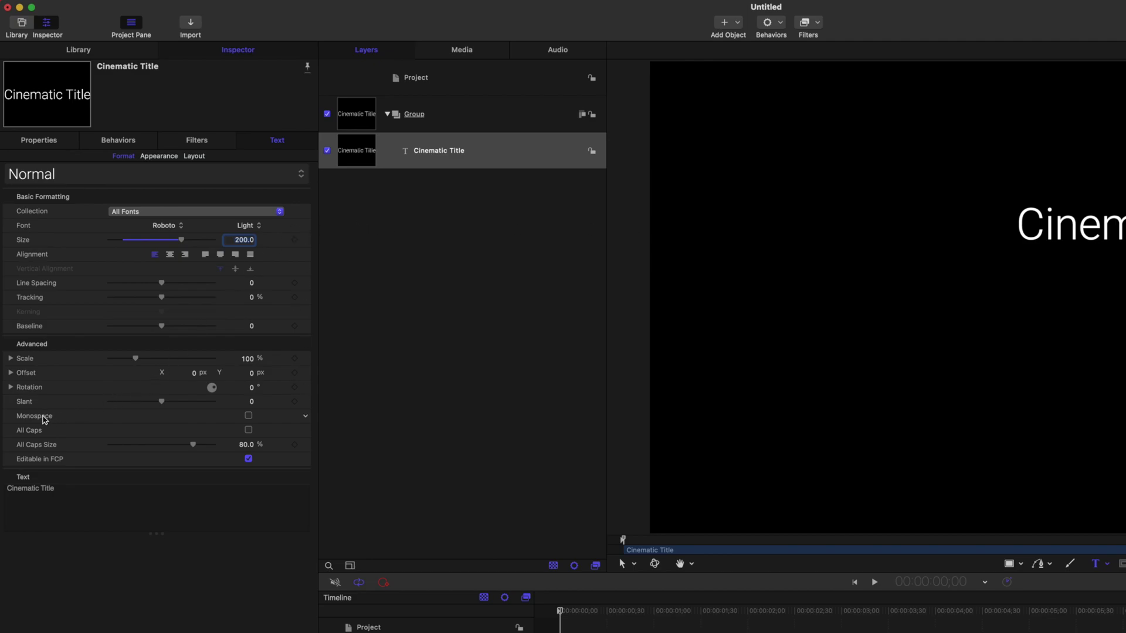
{"action": "left_click", "coordinate": [249, 416]}
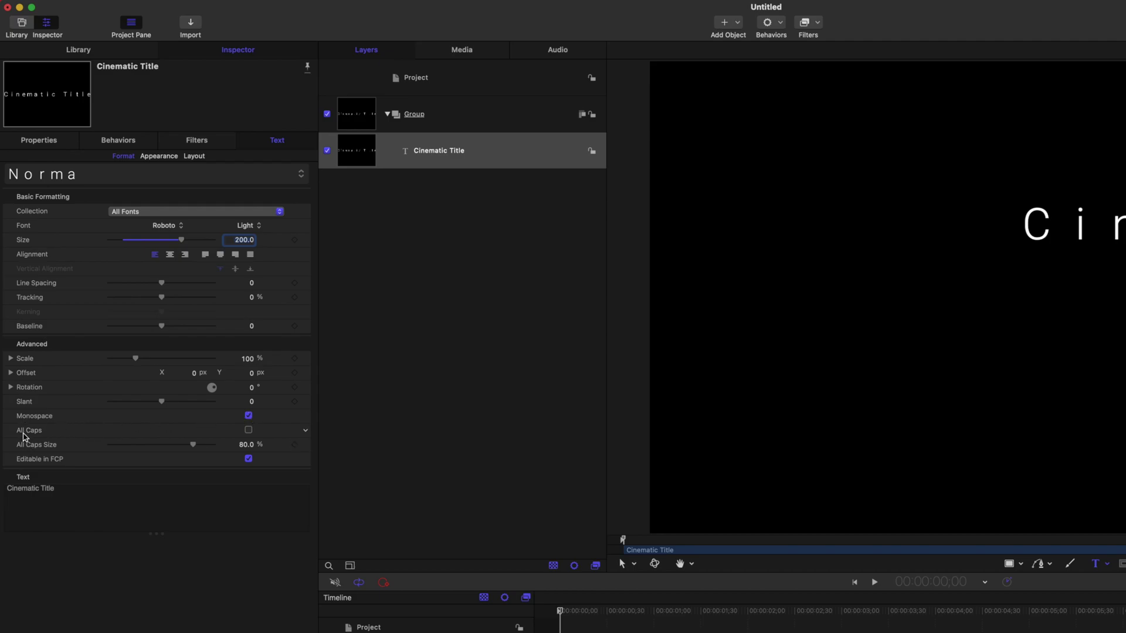
{"action": "left_click", "coordinate": [248, 430]}
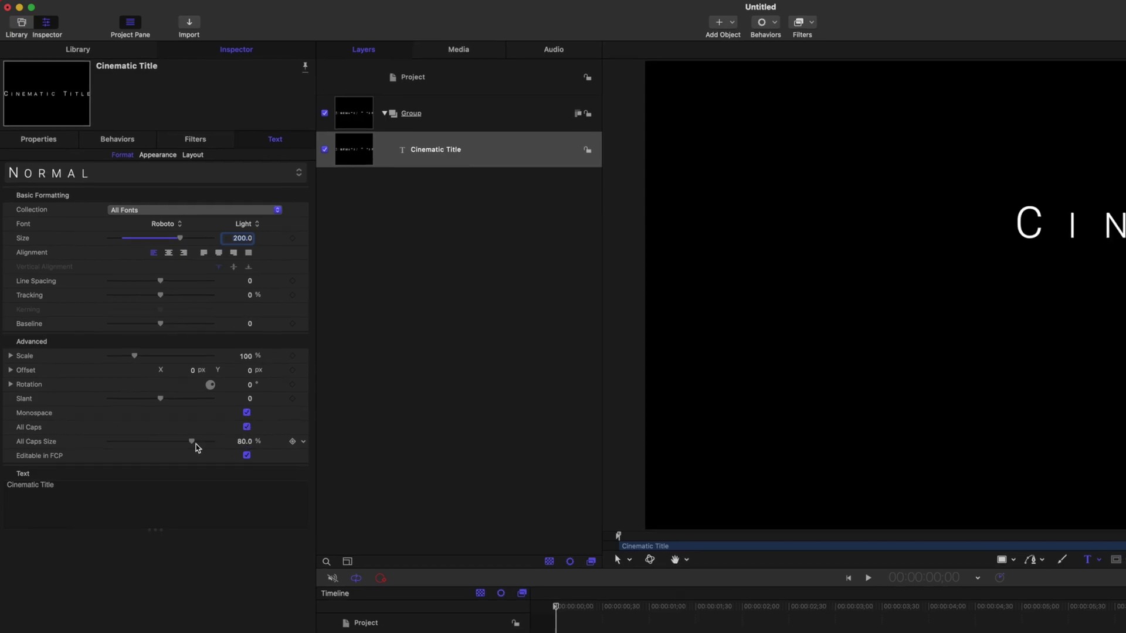
{"action": "left_click_drag", "start_coordinate": [192, 441], "coordinate": [214, 441]}
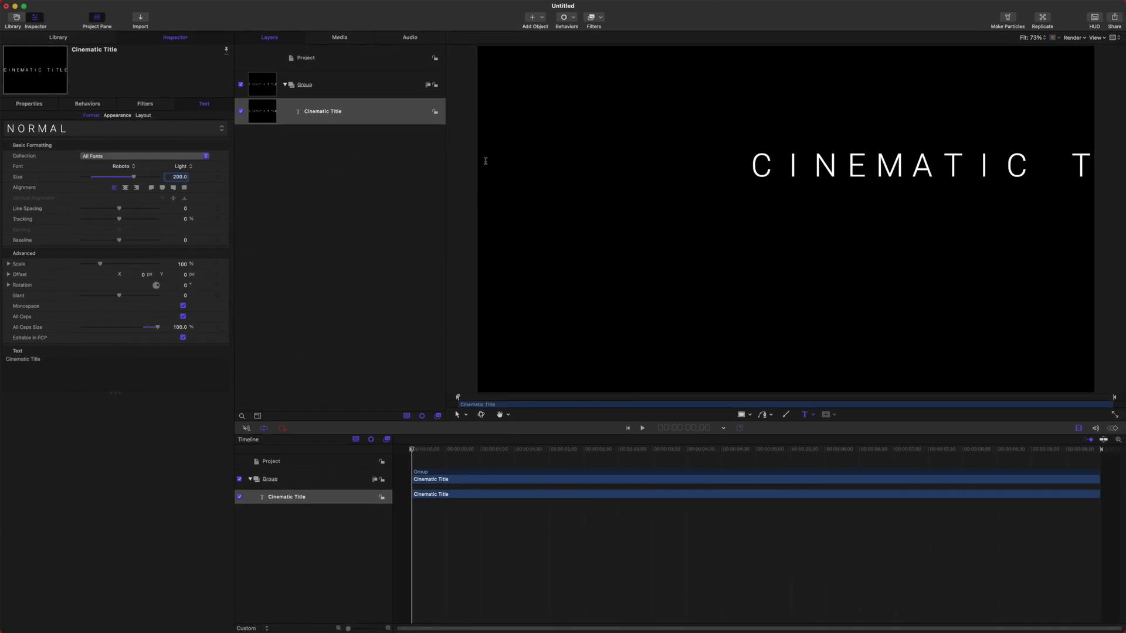
- Centre-align the Cinematic Title text and set its anchor point Y to 75
{"action": "left_click", "coordinate": [346, 117]}
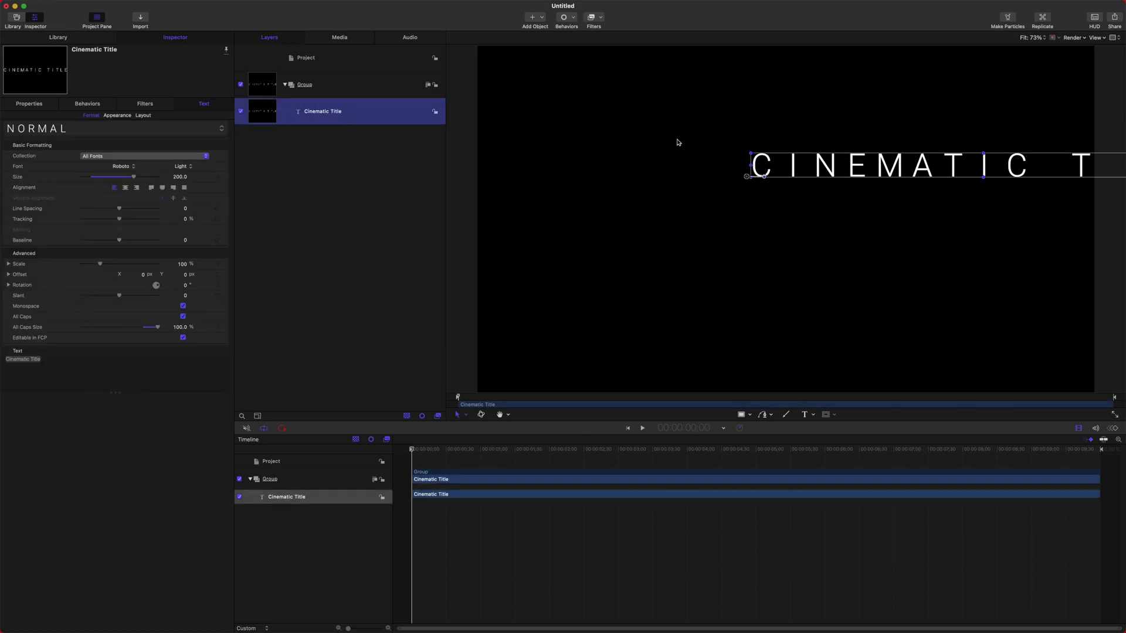
{"action": "left_click", "coordinate": [125, 188]}
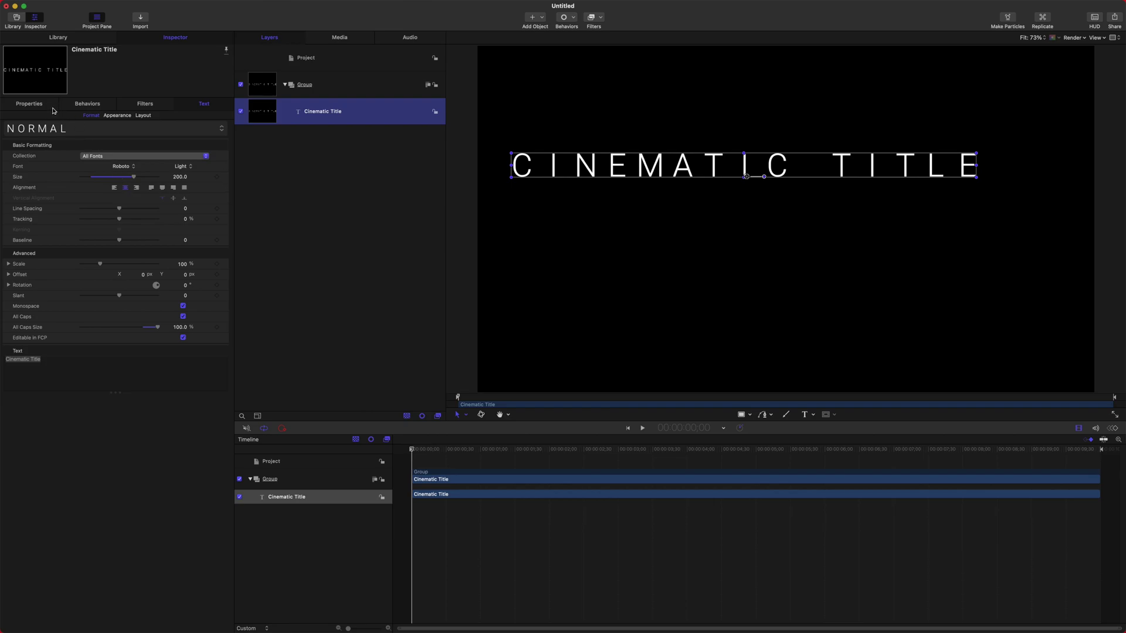
{"action": "left_click", "coordinate": [30, 104]}
{"action": "left_click", "coordinate": [185, 172]}
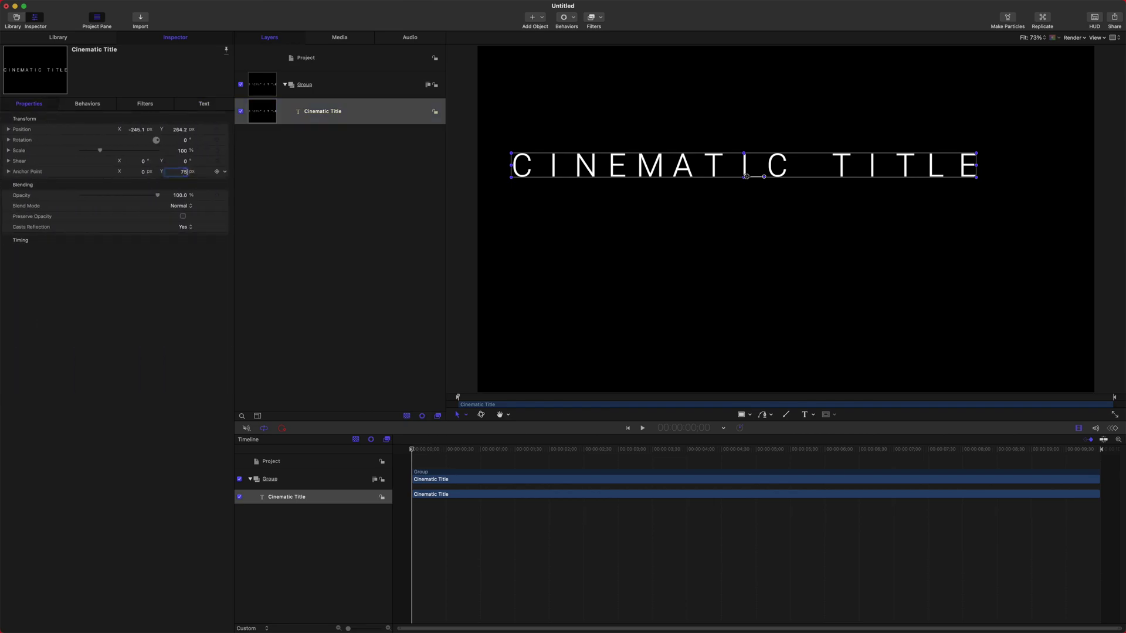
{"action": "type", "text": "75"}
{"action": "key", "text": "Return"}
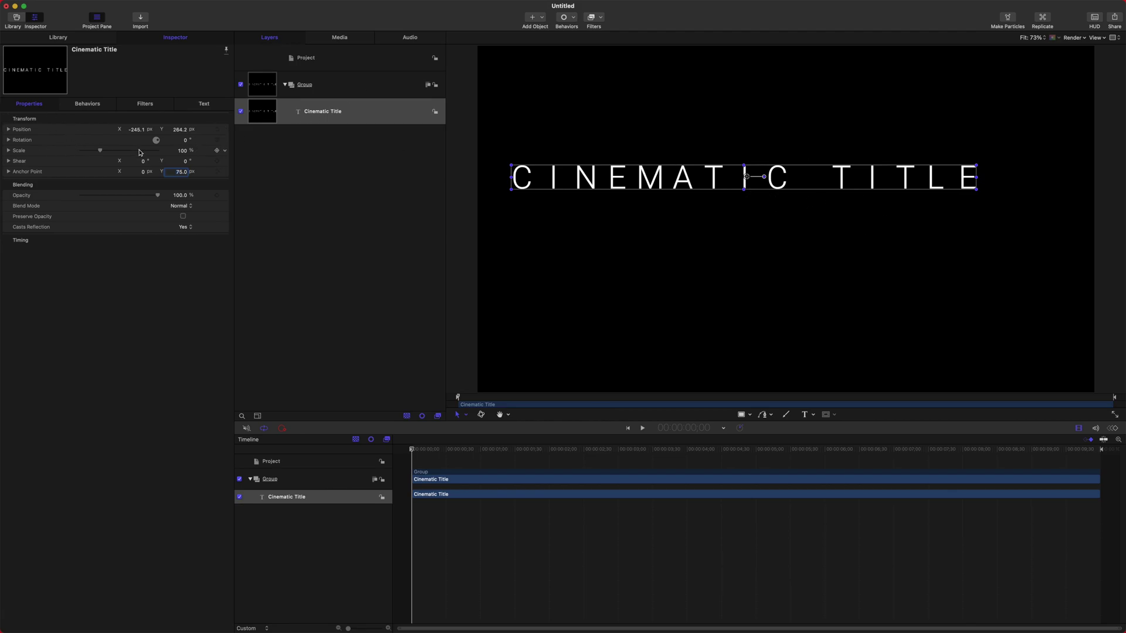
- Reset the title's position parameter to 0, 0 and reselect the Cinematic Title layer
{"action": "left_click", "coordinate": [225, 129]}
{"action": "left_click", "coordinate": [248, 131]}
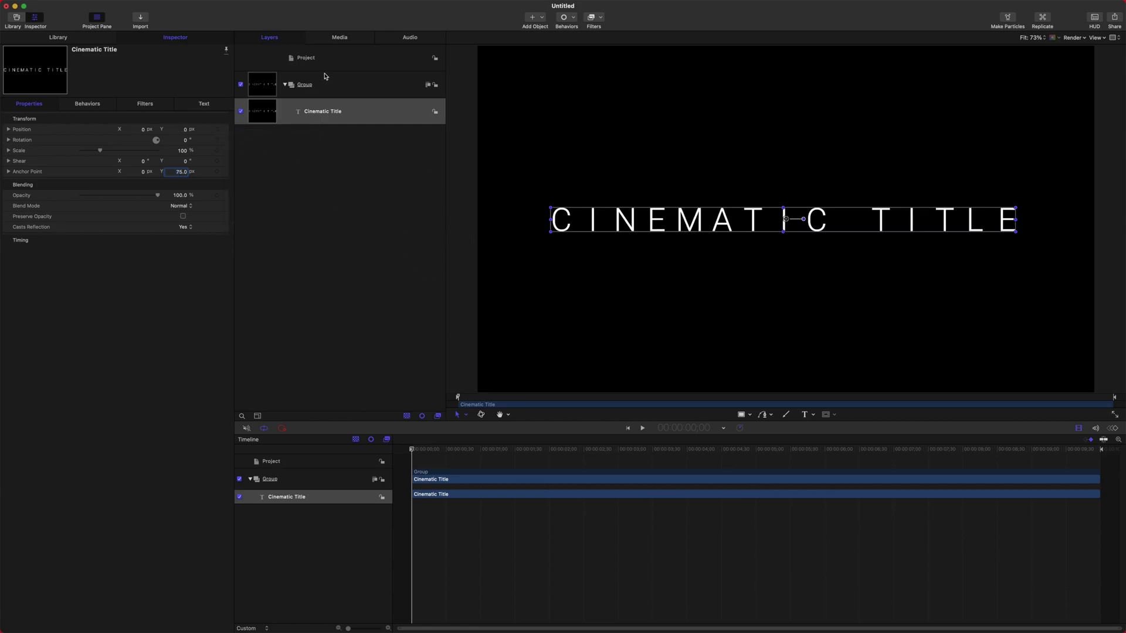
{"action": "left_click", "coordinate": [366, 112]}
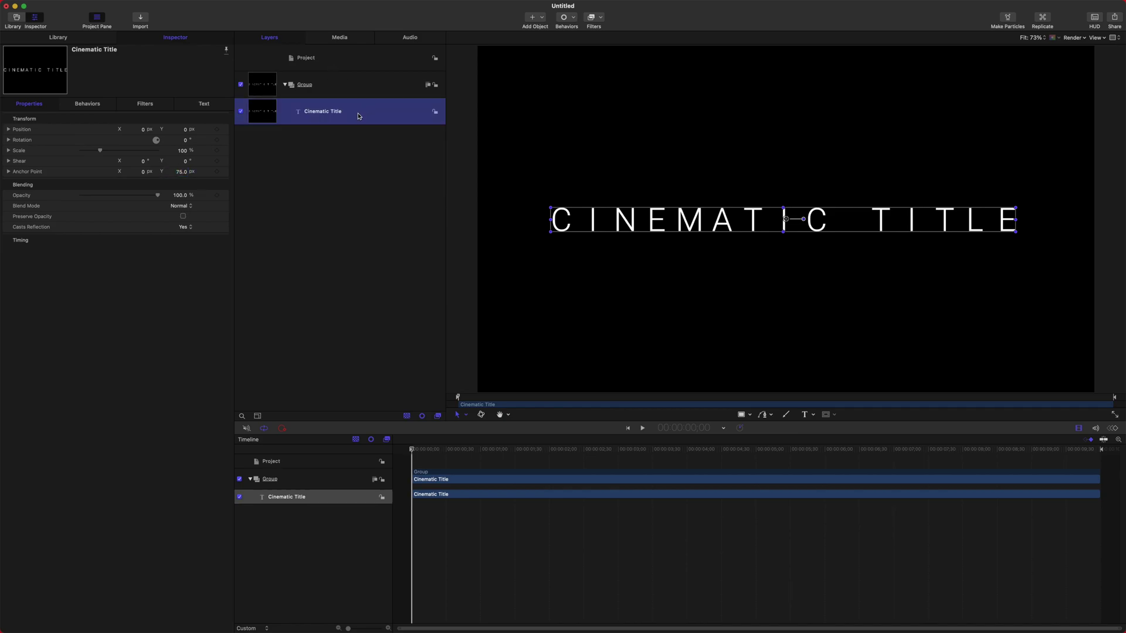
- Apply the Text-Basic Blur In behaviour from the Behaviors menu to the Cinematic Title layer
{"action": "left_click", "coordinate": [573, 17]}
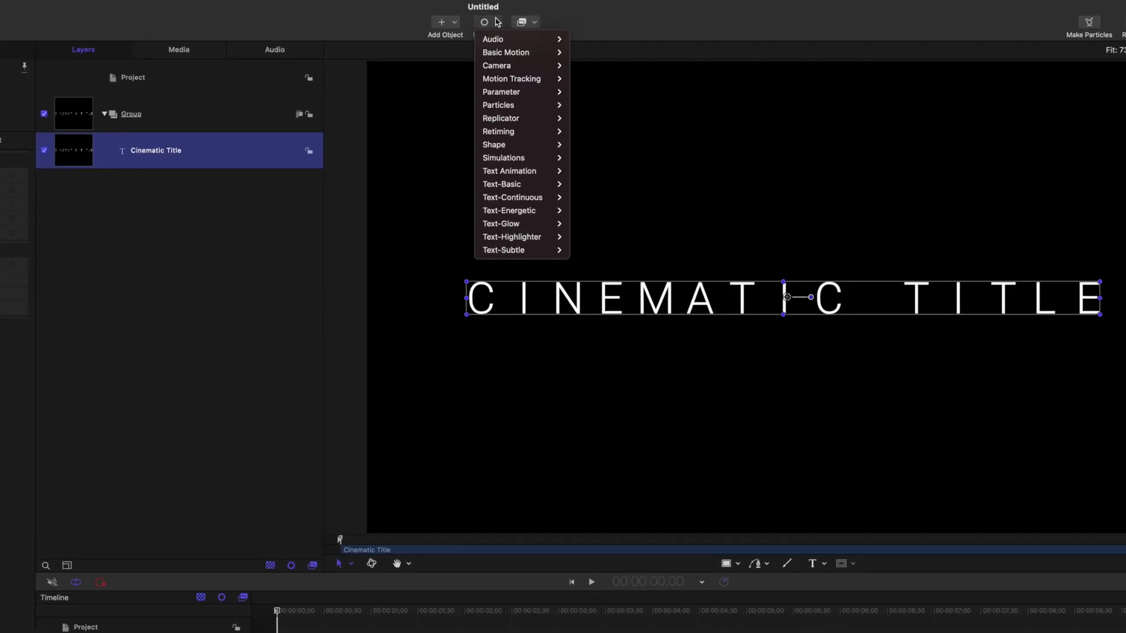
{"action": "mouse_move", "coordinate": [496, 186]}
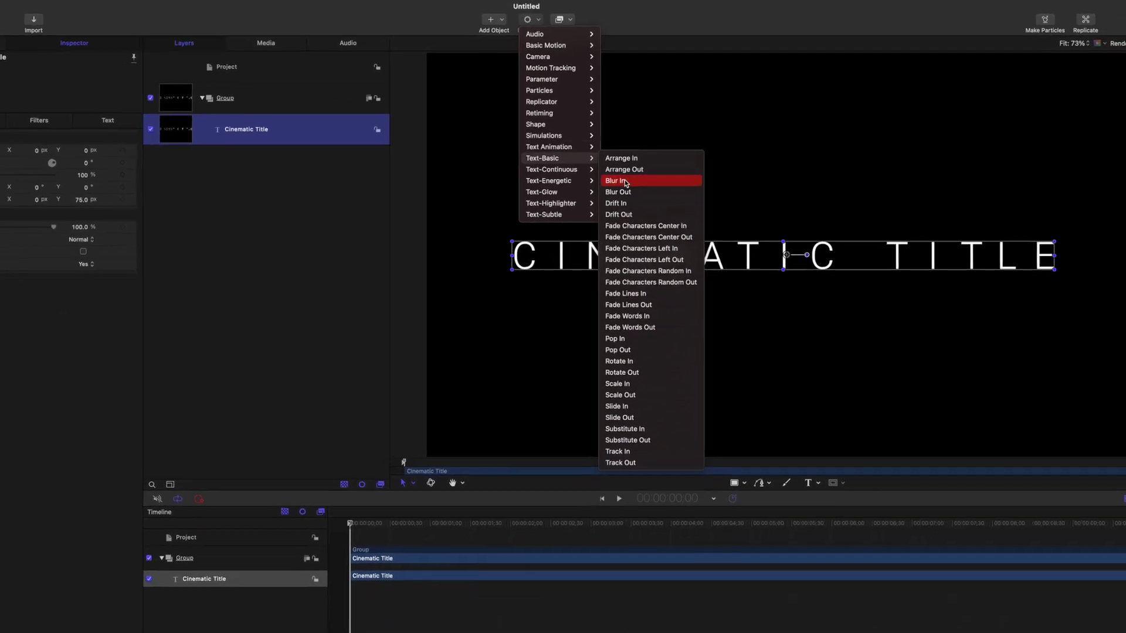
{"action": "left_click", "coordinate": [644, 160]}
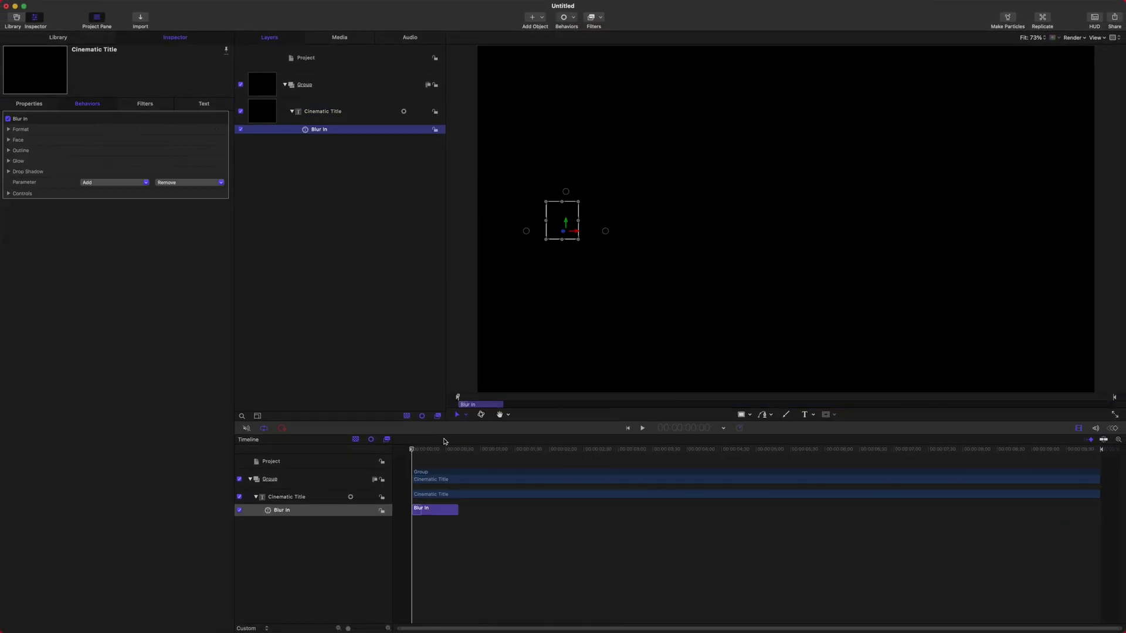
- Preview the title, then extend the Blur In behaviour's out point to about 4;00
{"action": "key", "text": "space"}
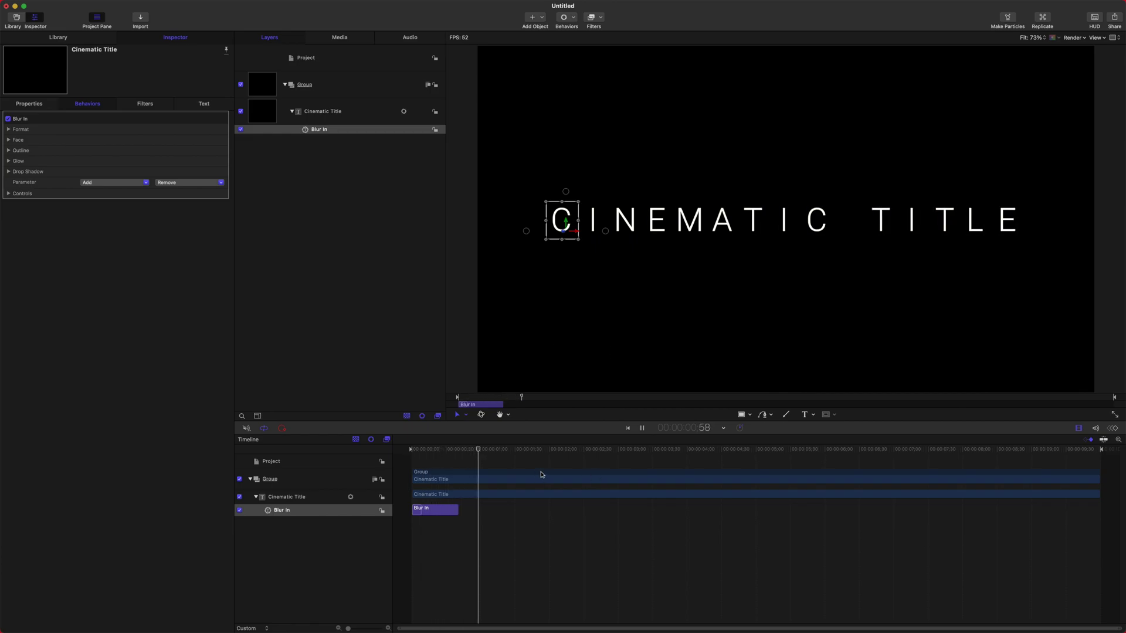
{"action": "key", "text": "space"}
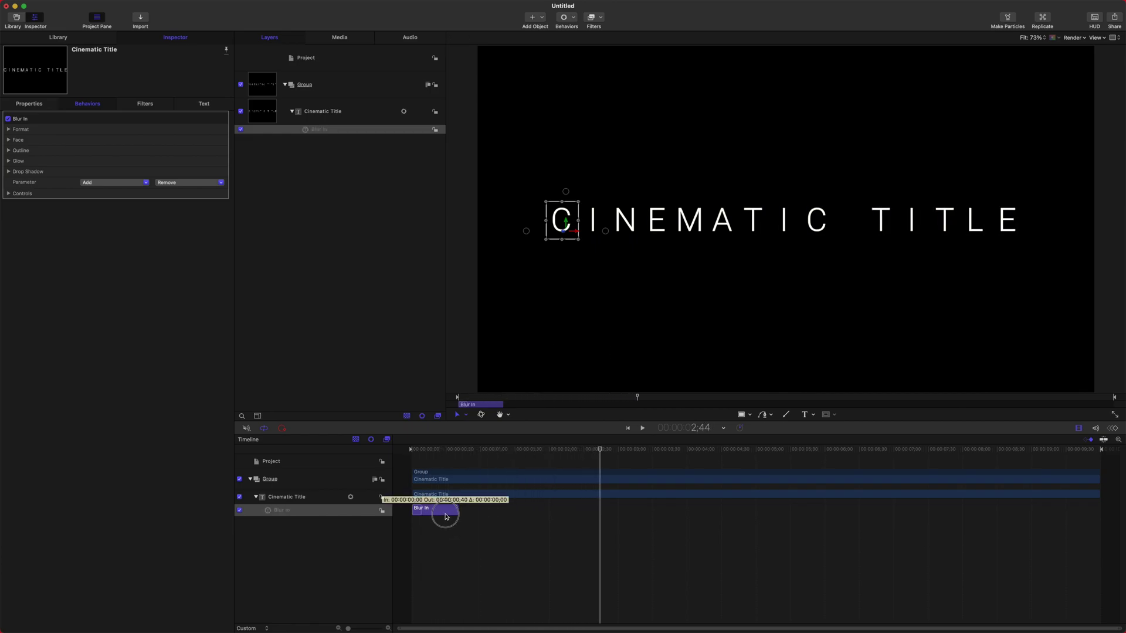
{"action": "left_click_drag", "start_coordinate": [599, 449], "coordinate": [687, 451]}
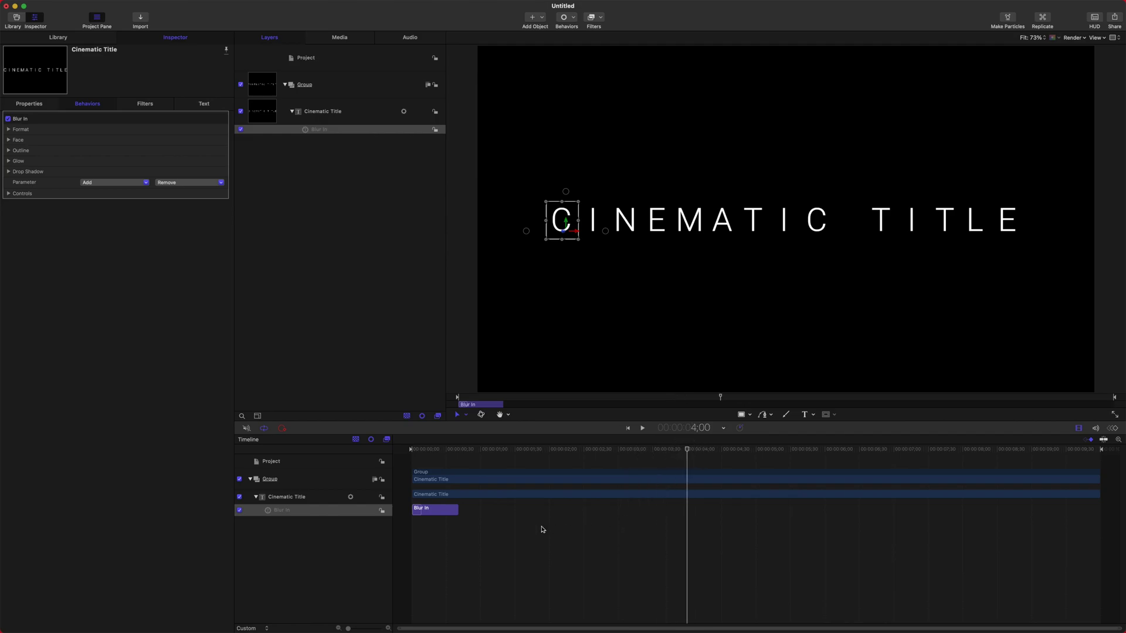
{"action": "key", "text": "o"}
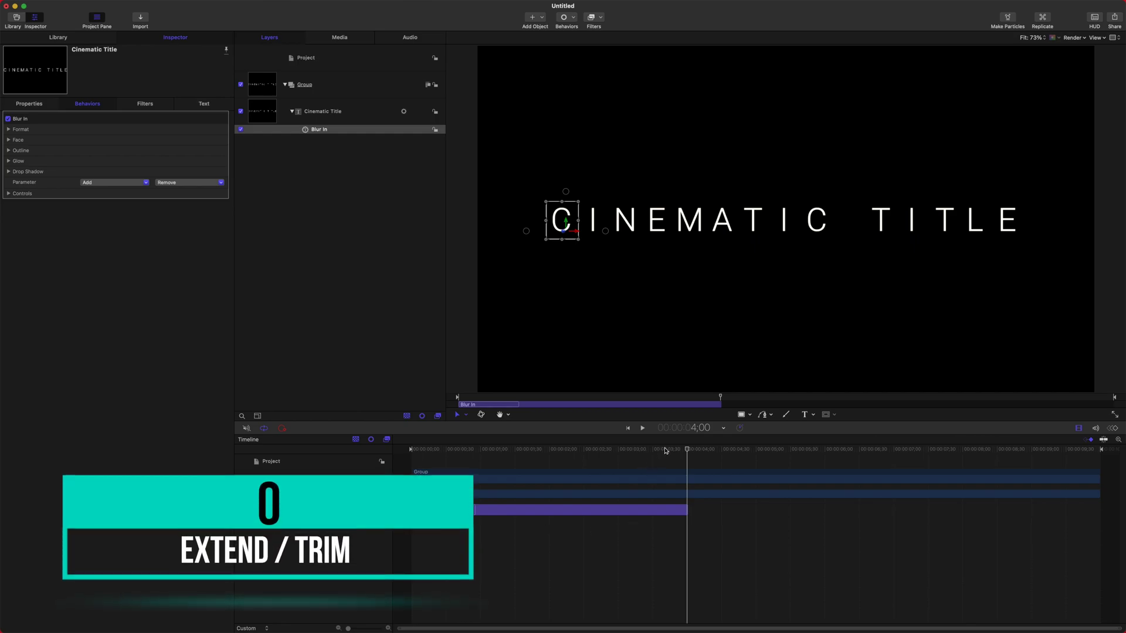
{"action": "left_click_drag", "start_coordinate": [666, 450], "coordinate": [713, 453]}
- Expand the Blur In controls, make the letters blur in randomly, and preview it
{"action": "left_click", "coordinate": [9, 194]}
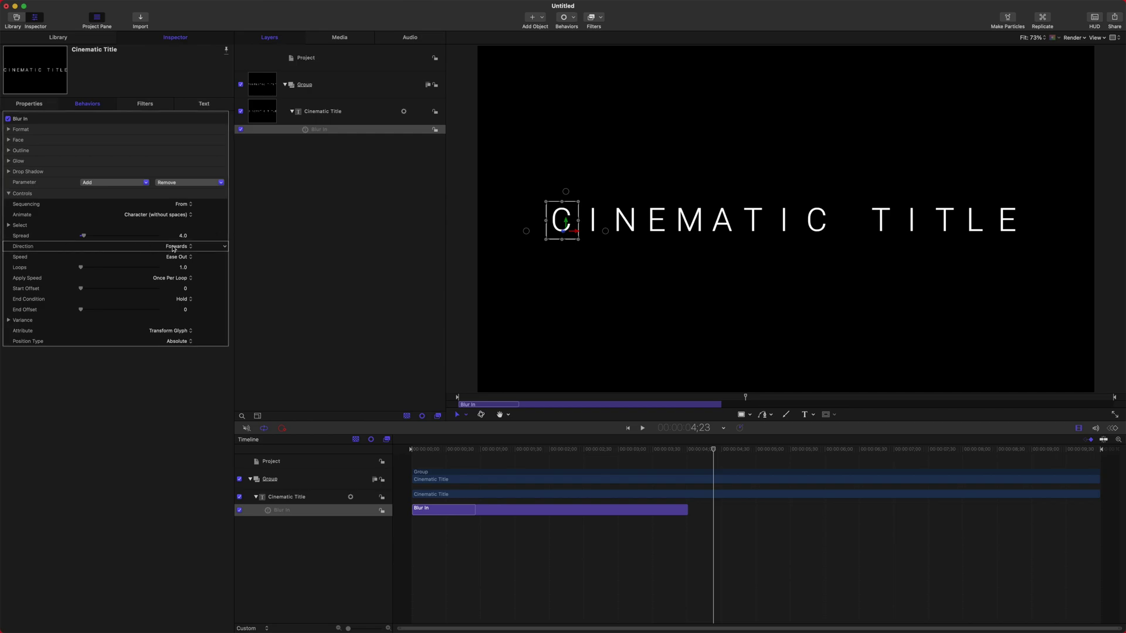
{"action": "left_click_drag", "start_coordinate": [531, 449], "coordinate": [455, 449]}
{"action": "key", "text": "space"}
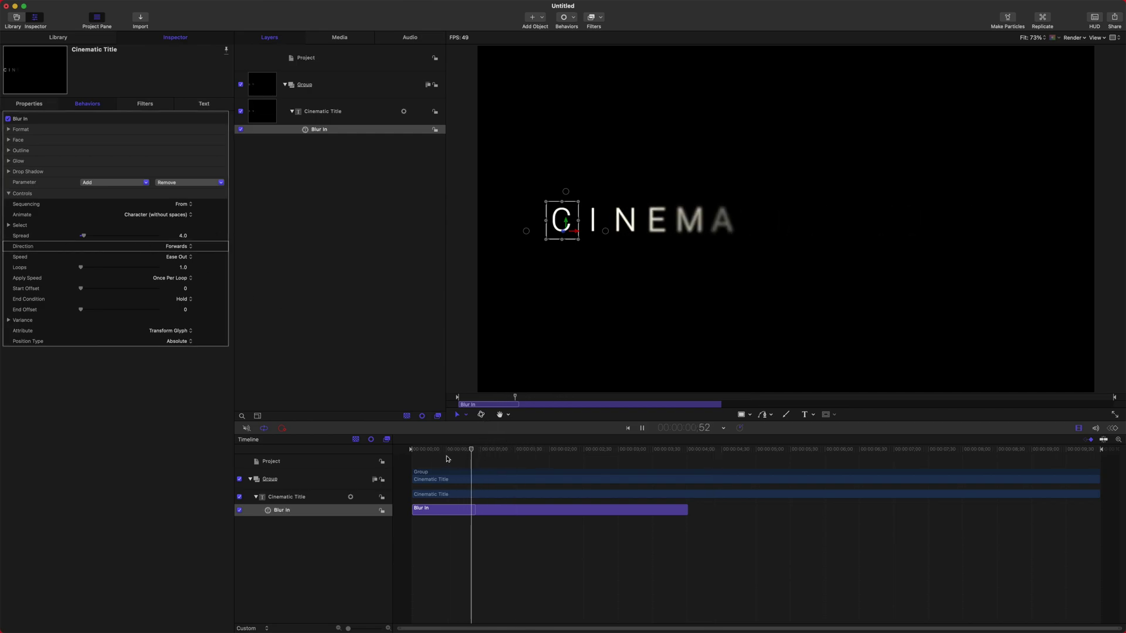
{"action": "key", "text": "space"}
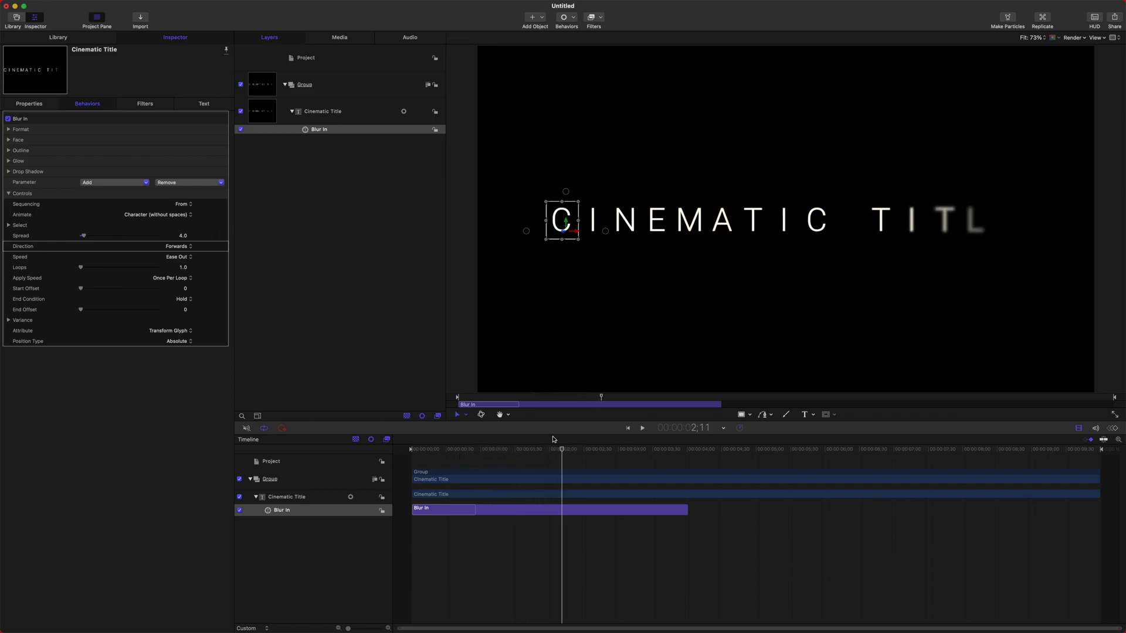
{"action": "left_click", "coordinate": [184, 247]}
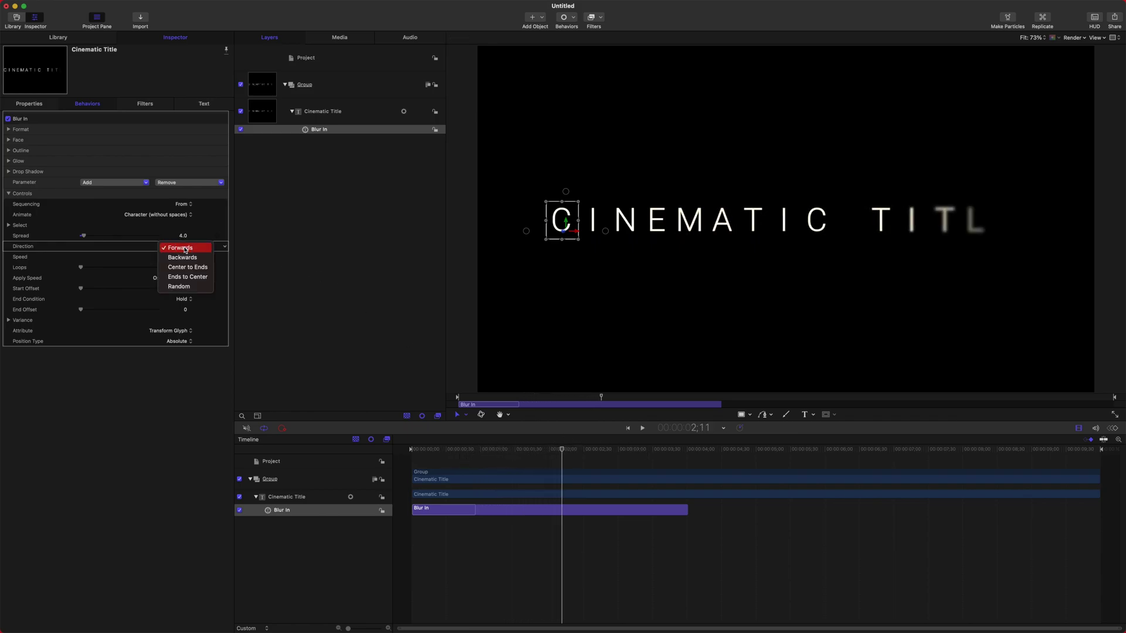
{"action": "left_click", "coordinate": [183, 284]}
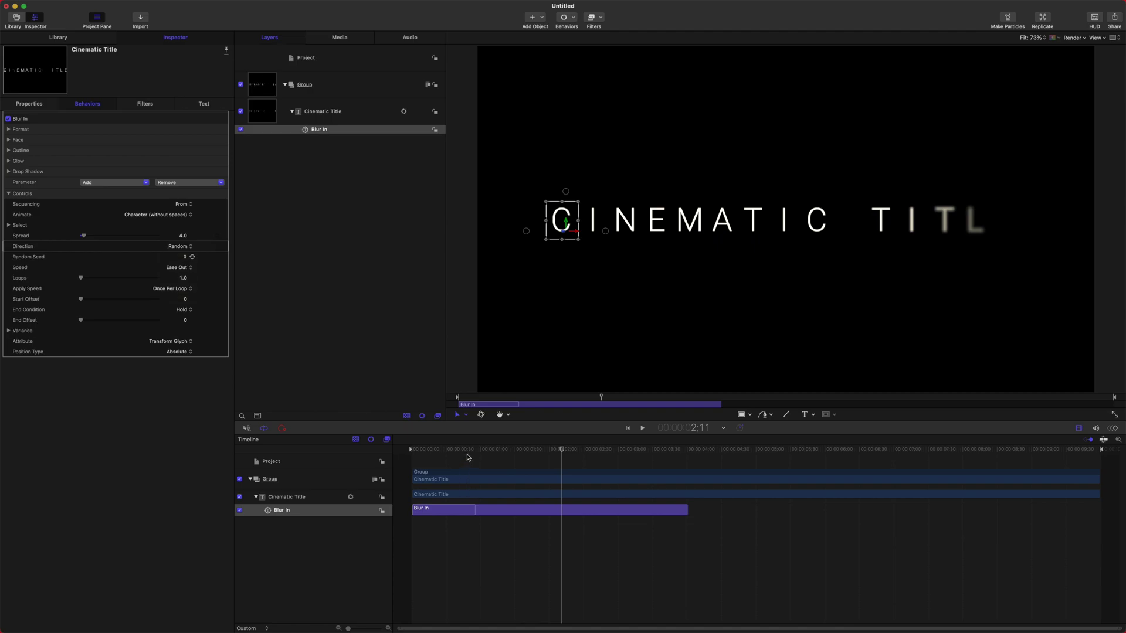
{"action": "key", "text": "Home"}
{"action": "key", "text": "space"}
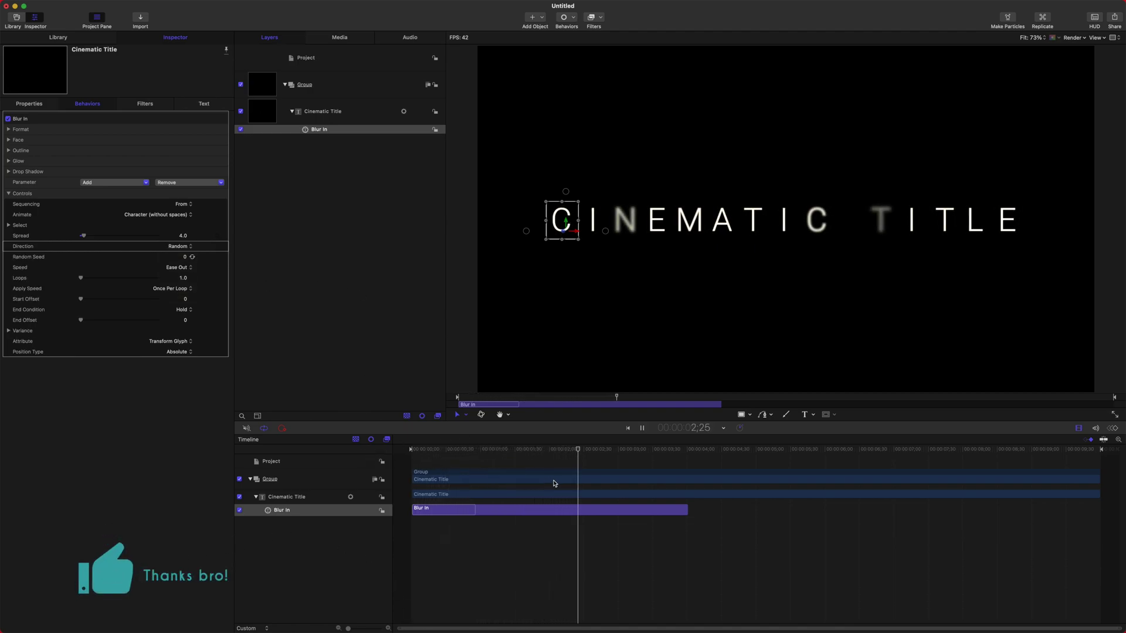
- Generate a new random seed for the letter order and replay the blur-in from the start
{"action": "key", "text": "Home"}
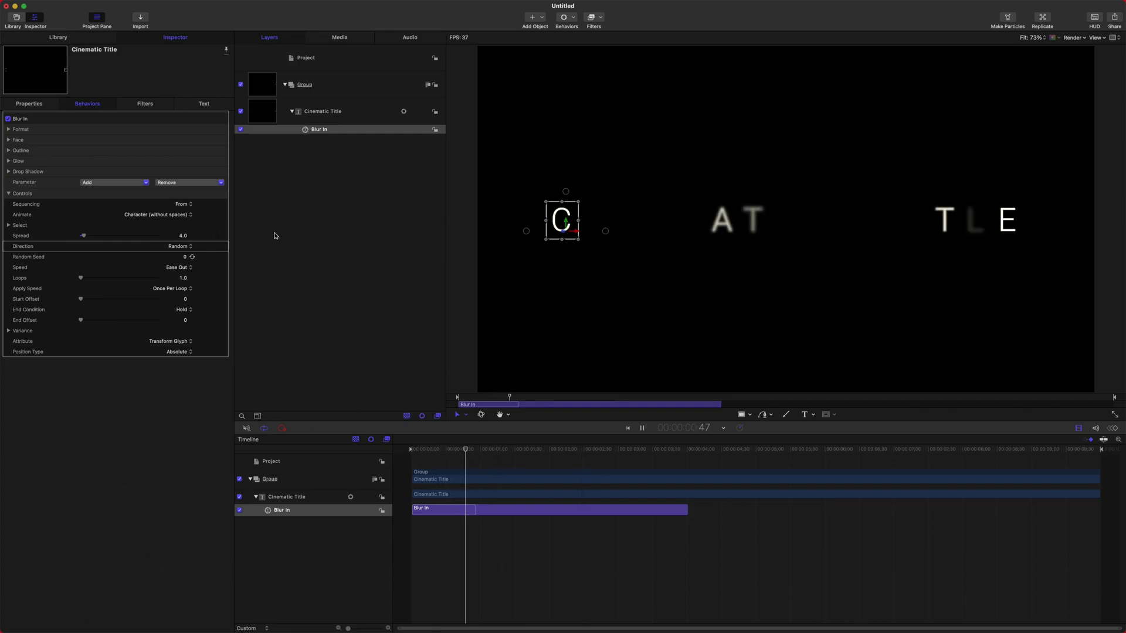
{"action": "key", "text": "space"}
{"action": "left_click", "coordinate": [192, 257]}
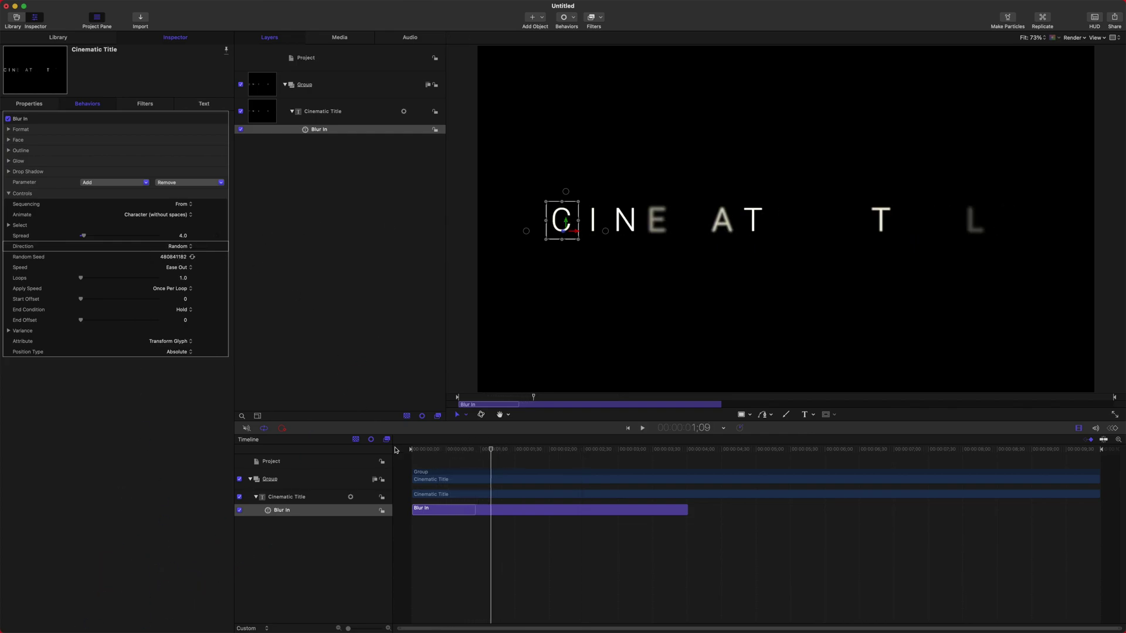
{"action": "left_click", "coordinate": [424, 450]}
{"action": "key", "text": "space"}
{"action": "key", "text": "space"}
{"action": "left_click", "coordinate": [320, 129]}
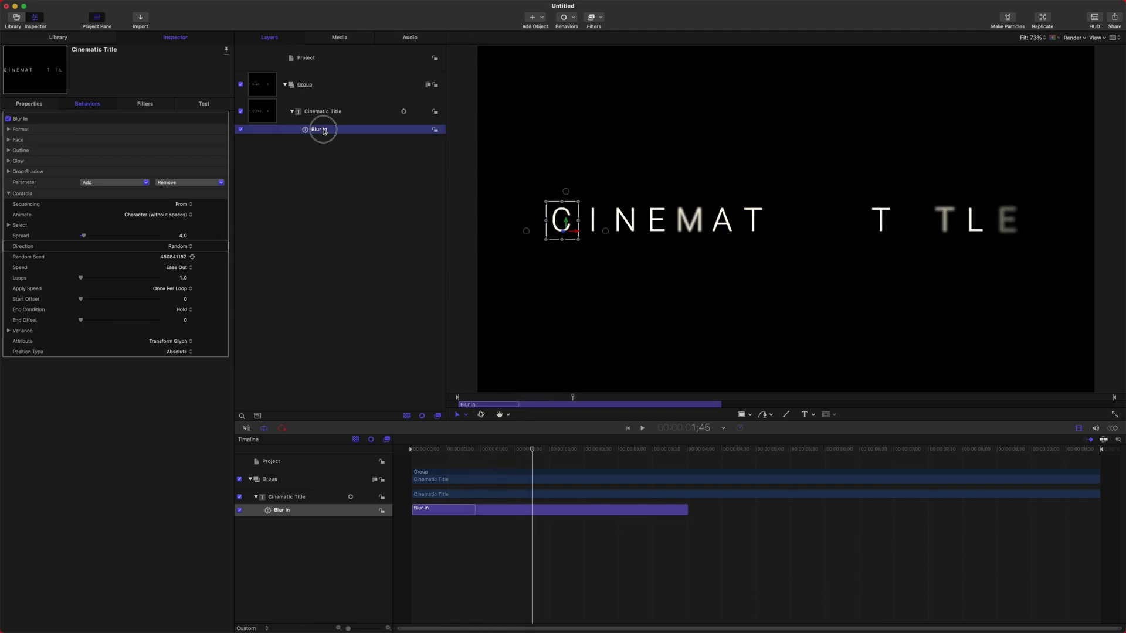
- Duplicate Blur In, move the copy to about 5;54 with To sequencing, and mark 4 seconds
{"action": "key", "text": "super+d"}
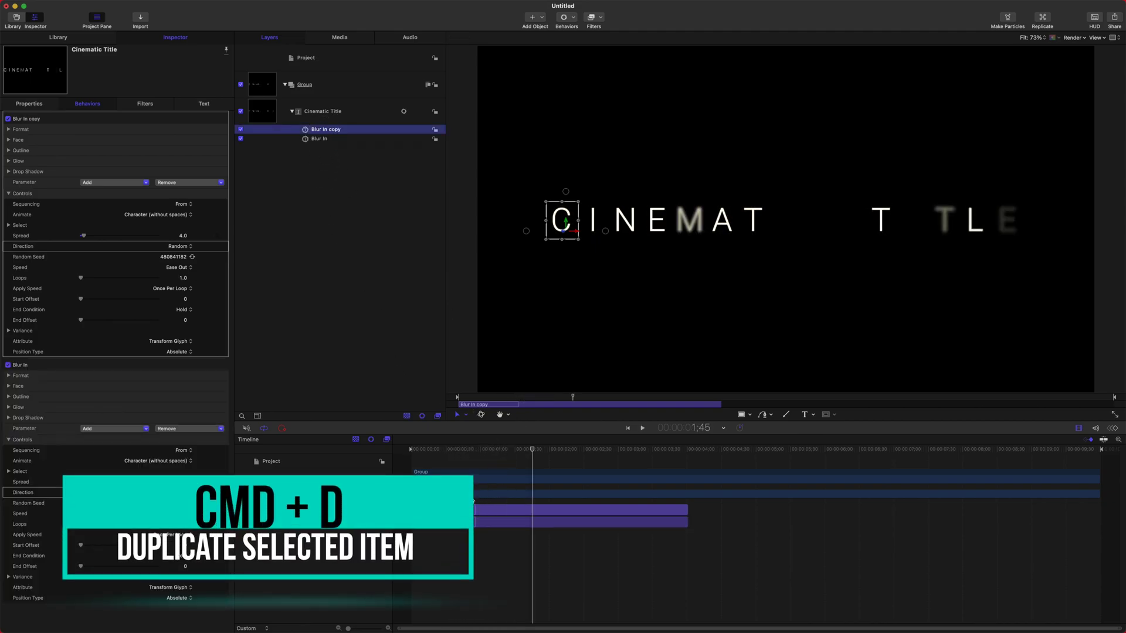
{"action": "left_click_drag", "start_coordinate": [592, 509], "coordinate": [885, 508]}
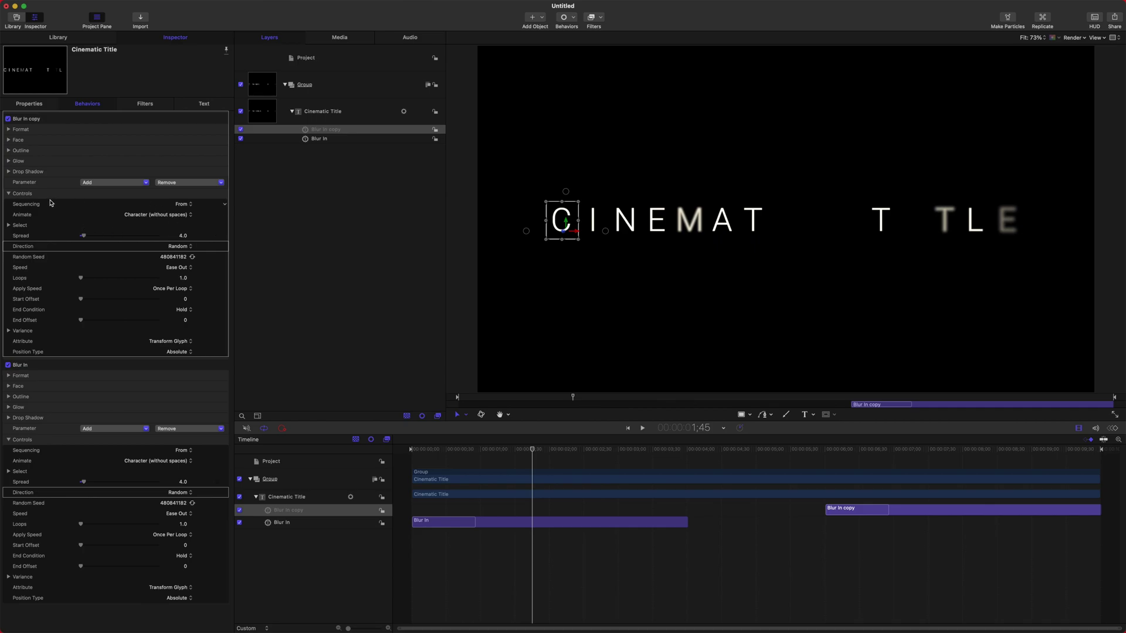
{"action": "left_click", "coordinate": [179, 207]}
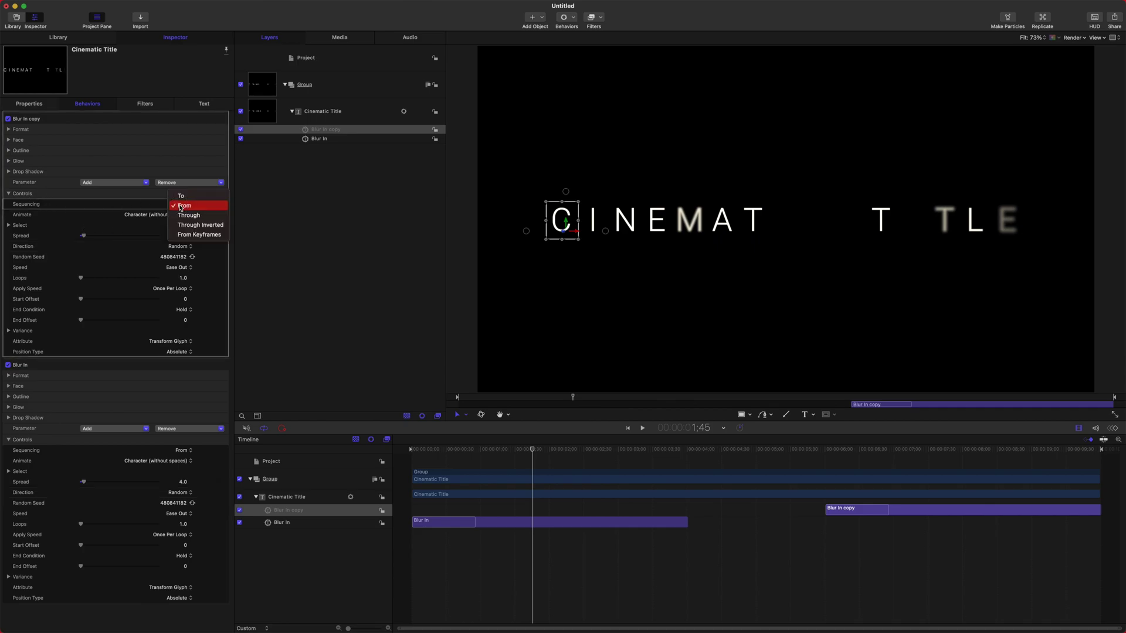
{"action": "left_click", "coordinate": [179, 194]}
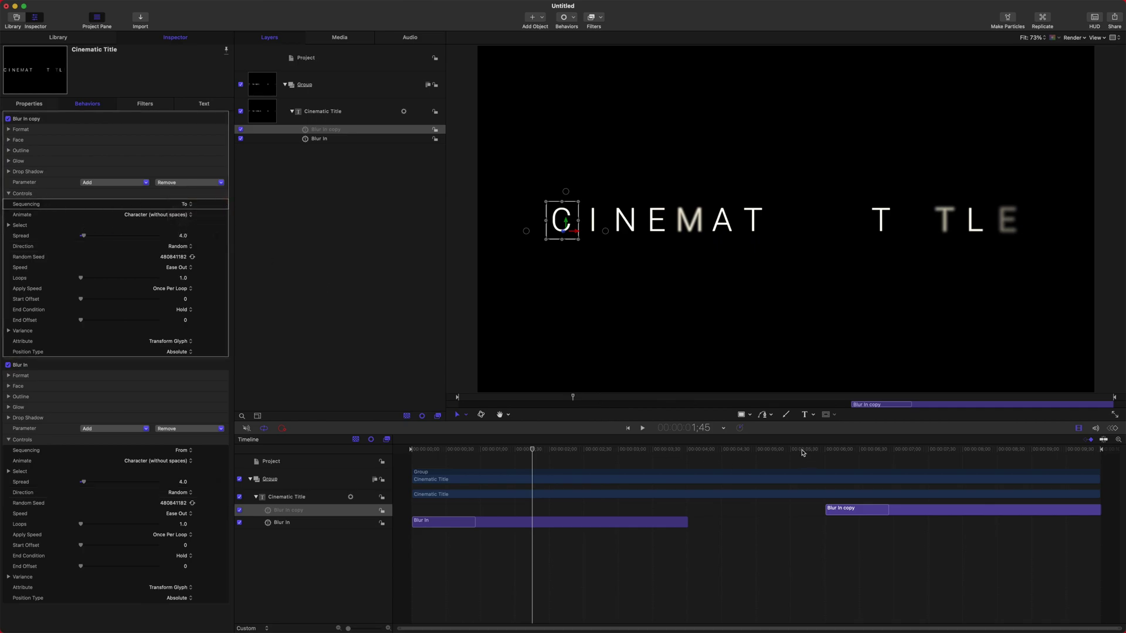
{"action": "mouse_move", "coordinate": [674, 451]}
{"action": "left_mouse_down"}
{"action": "mouse_move", "coordinate": [367, 409]}
{"action": "mouse_move", "coordinate": [1097, 437]}
{"action": "mouse_move", "coordinate": [688, 440]}
{"action": "left_mouse_up"}
{"action": "key", "text": "shift+m"}
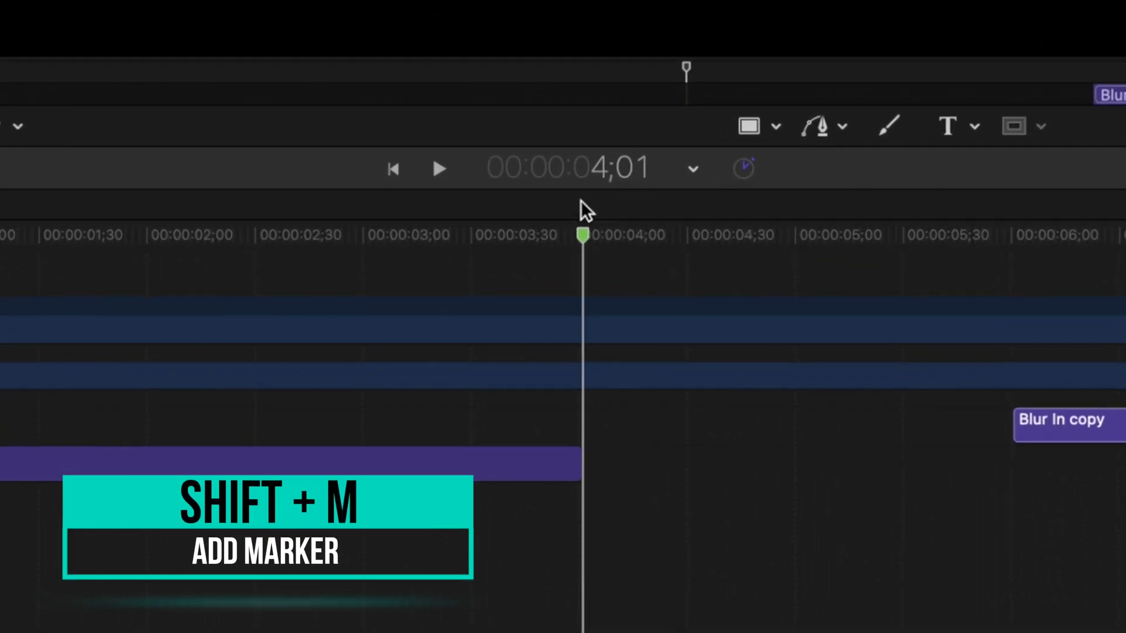
- Set the 4-second marker's type to Build In - Optional
{"action": "left_click_drag", "start_coordinate": [523, 234], "coordinate": [498, 235]}
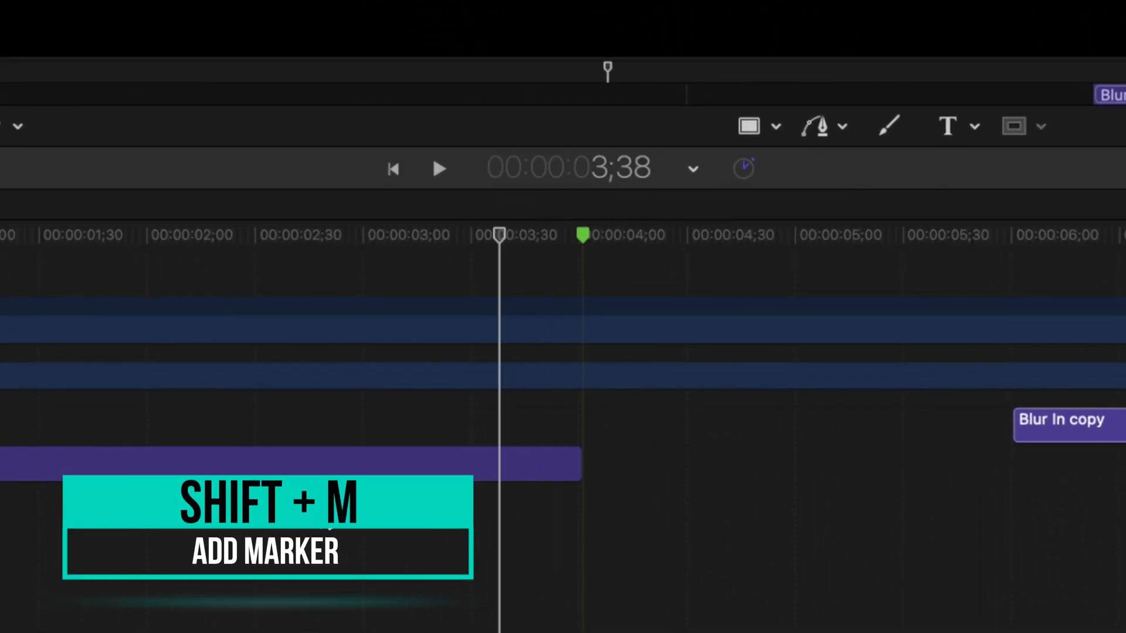
{"action": "double_click", "coordinate": [586, 234]}
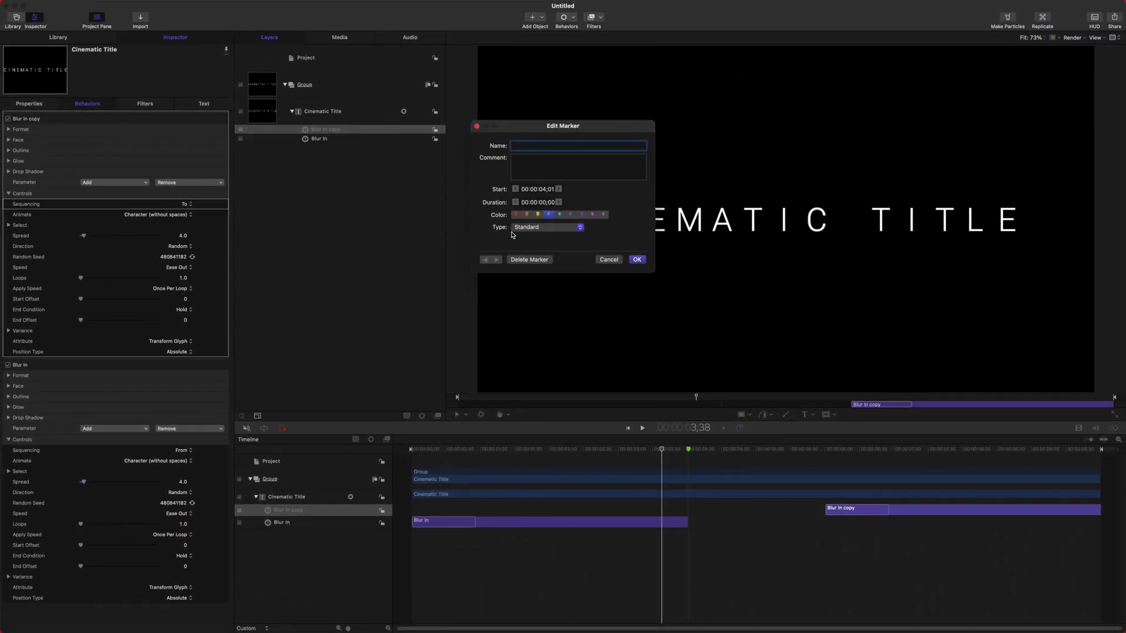
{"action": "left_click", "coordinate": [520, 228]}
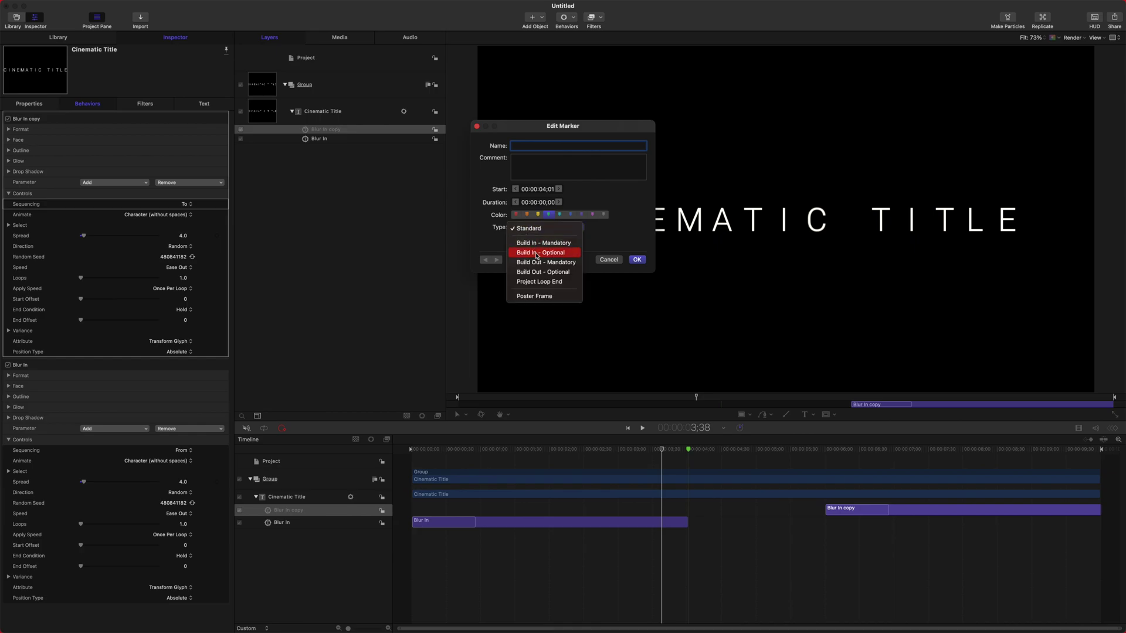
{"action": "left_click", "coordinate": [535, 253]}
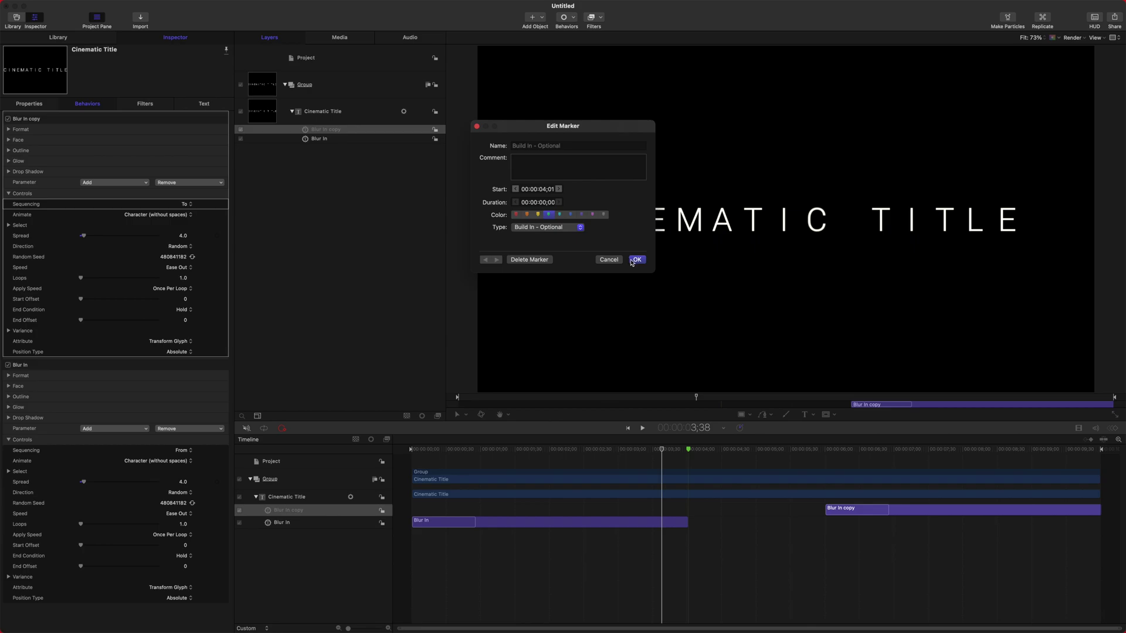
{"action": "left_click", "coordinate": [636, 260]}
- Add a marker at 6 seconds and set its type to Build Out - Optional
{"action": "mouse_move", "coordinate": [520, 452]}
{"action": "left_mouse_down"}
{"action": "mouse_move", "coordinate": [818, 481]}
{"action": "mouse_move", "coordinate": [825, 467]}
{"action": "left_mouse_up"}
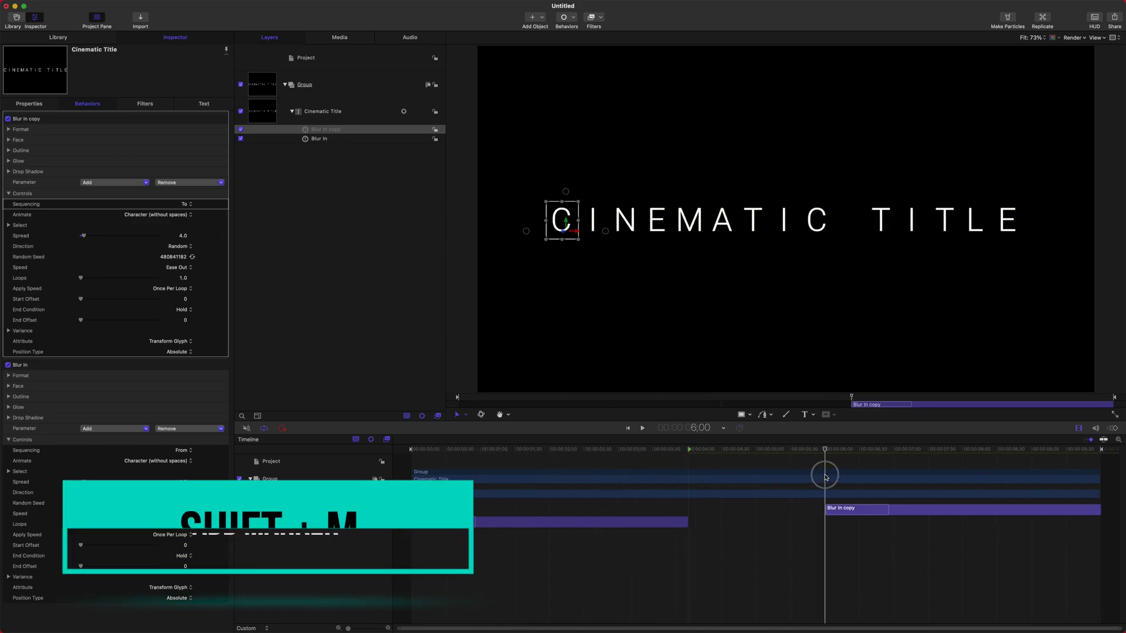
{"action": "key", "text": "shift+m"}
{"action": "left_click", "coordinate": [807, 450]}
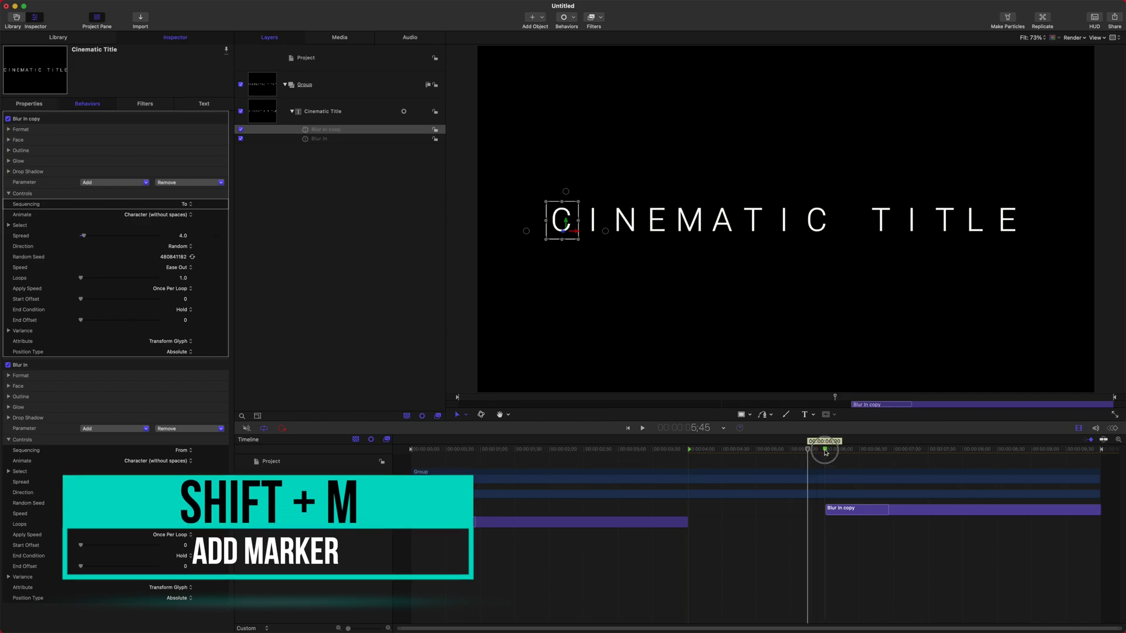
{"action": "double_click", "coordinate": [824, 449]}
{"action": "left_click", "coordinate": [527, 227]}
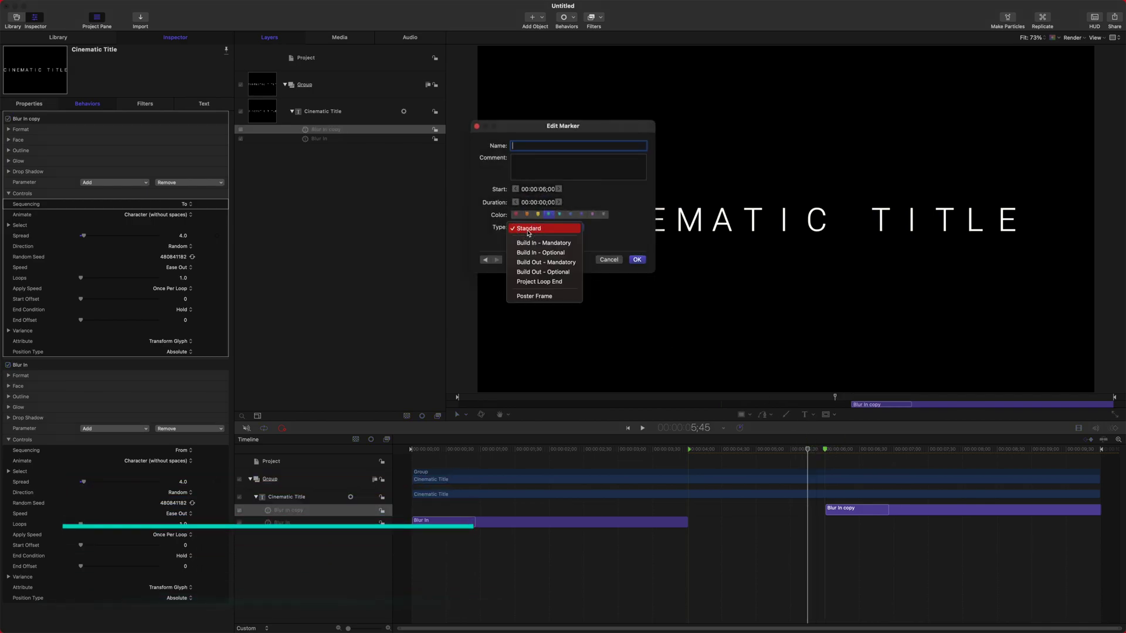
{"action": "left_click", "coordinate": [550, 271]}
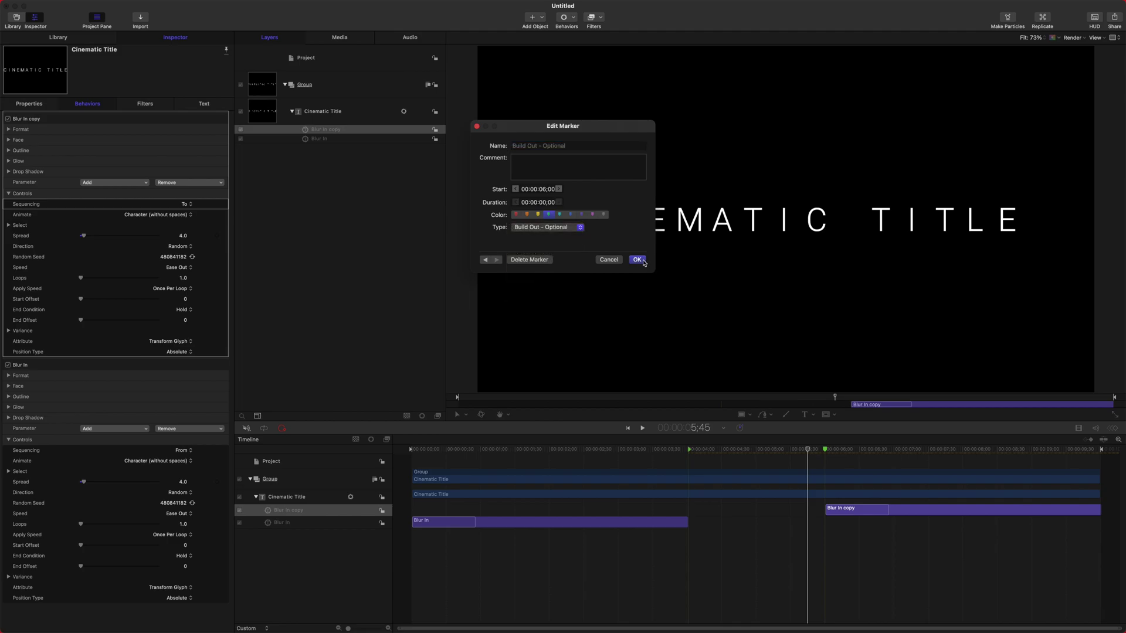
{"action": "left_click", "coordinate": [637, 260]}
- Replay the title from the start, check the blur-out, and open the publish settings with Cmd+S
{"action": "key", "text": "Home"}
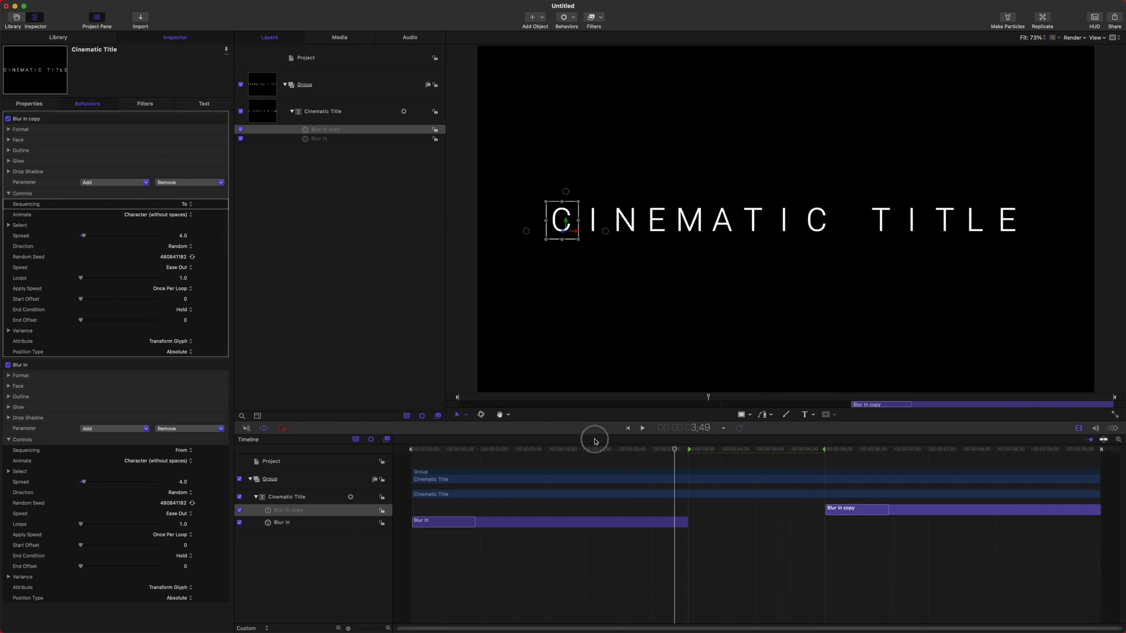
{"action": "key", "text": "space"}
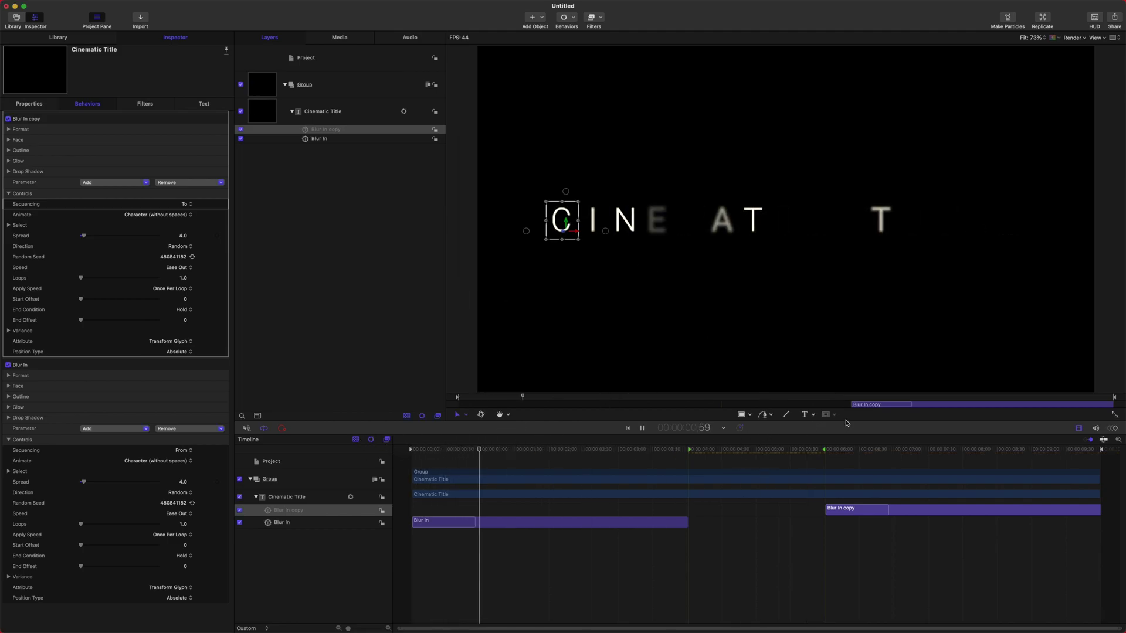
{"action": "left_click", "coordinate": [860, 449]}
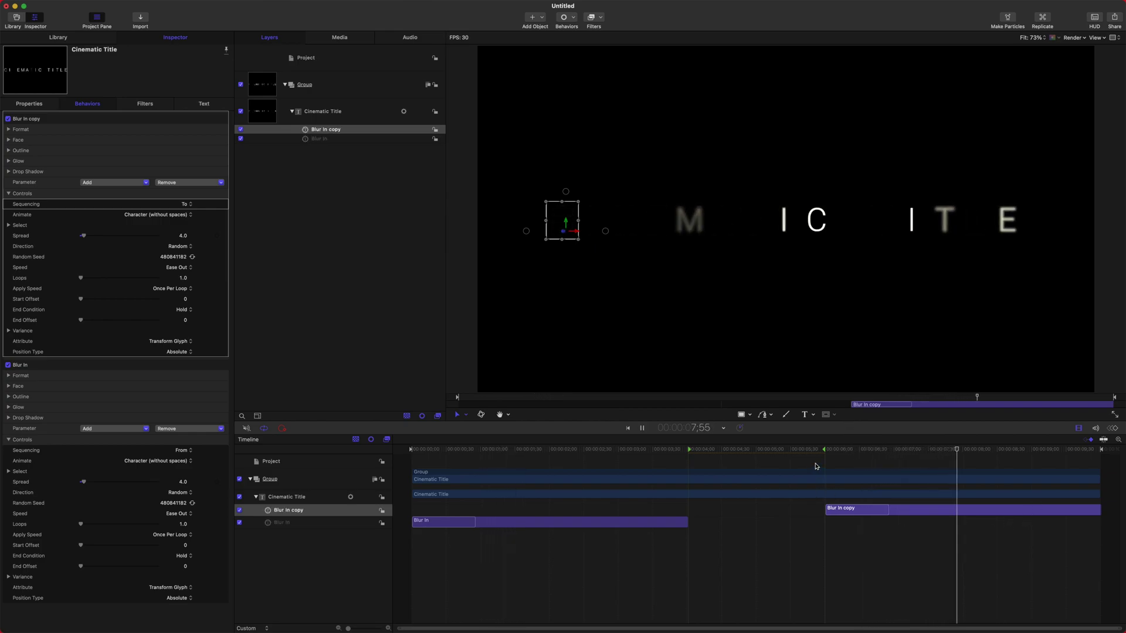
{"action": "key", "text": "super+s"}
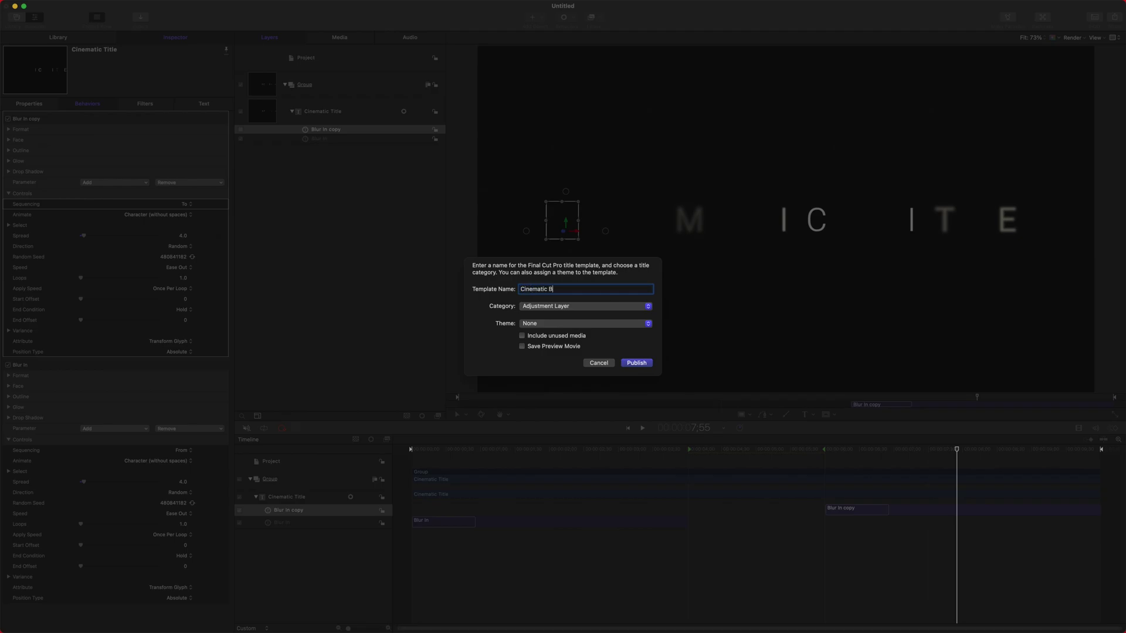
- Publish 'Cinematic Blur Title' under the Tutorials category, then move over to Final Cut Pro
{"action": "left_click", "coordinate": [545, 306]}
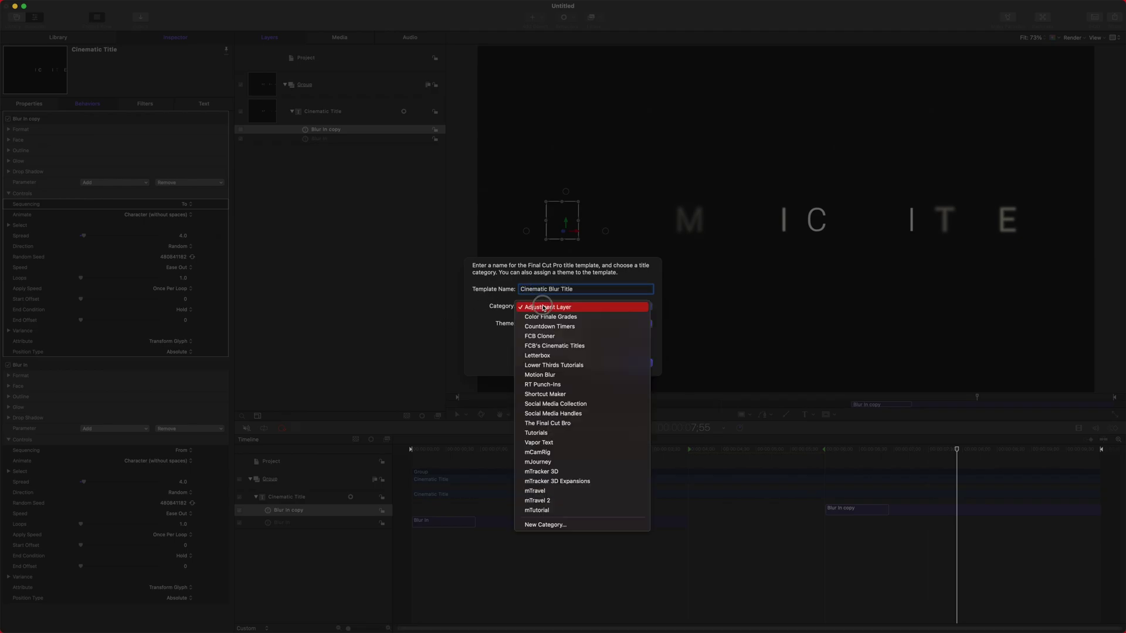
{"action": "left_click", "coordinate": [598, 437]}
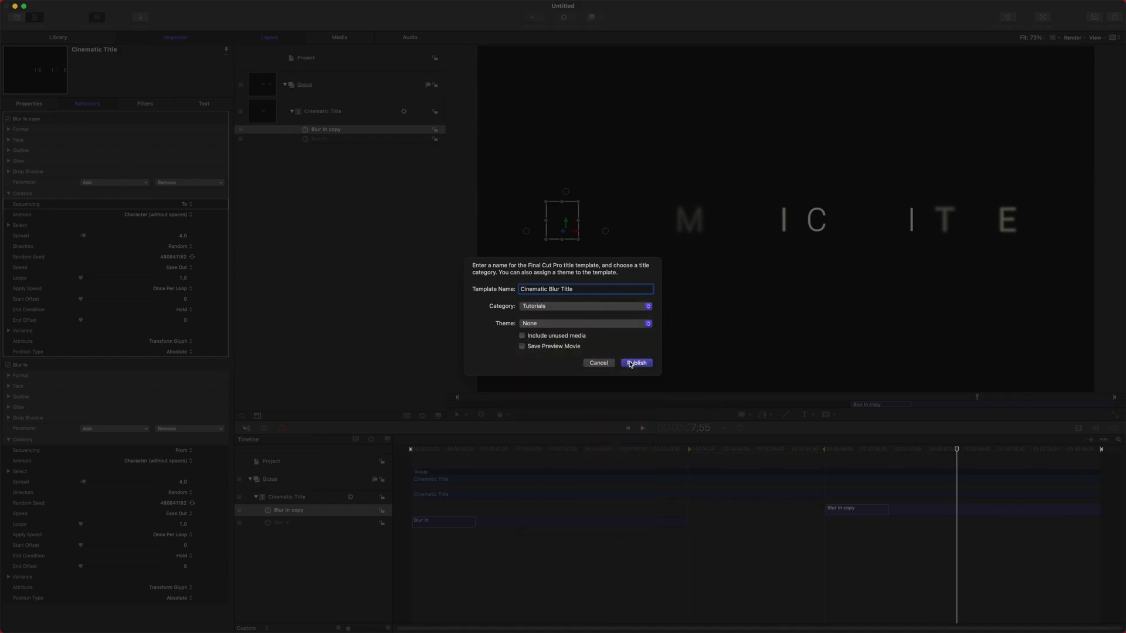
{"action": "left_click", "coordinate": [631, 363]}
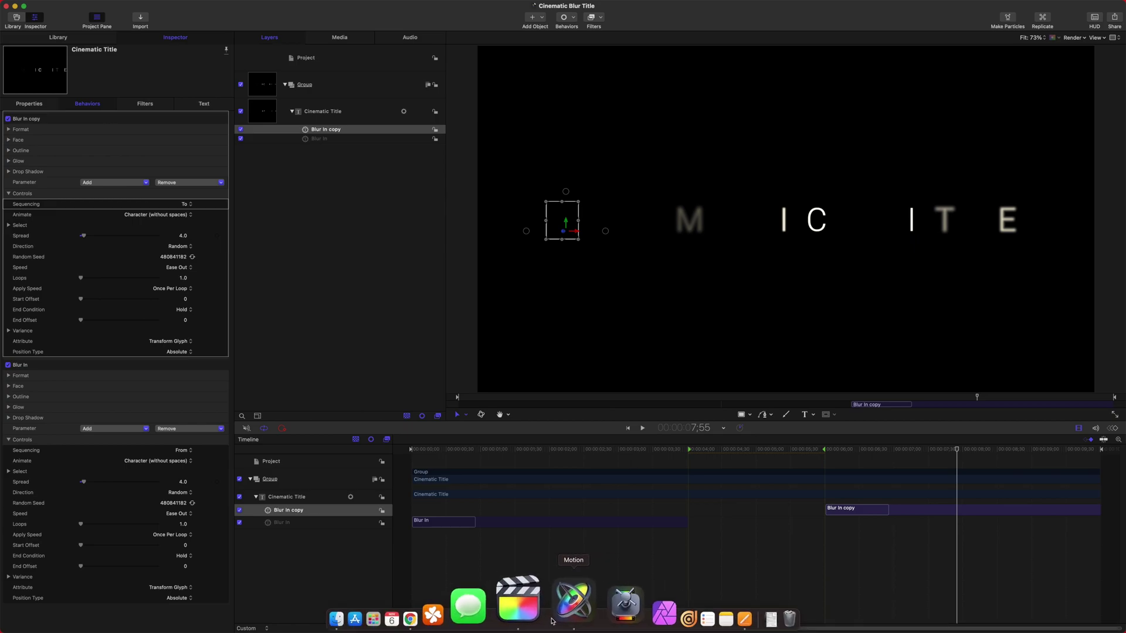
{"action": "left_click", "coordinate": [530, 599]}
- Select the swamp clip, filter titles to Tutorials, and add the Cinematic Blur Title above it
{"action": "key", "text": "Home"}
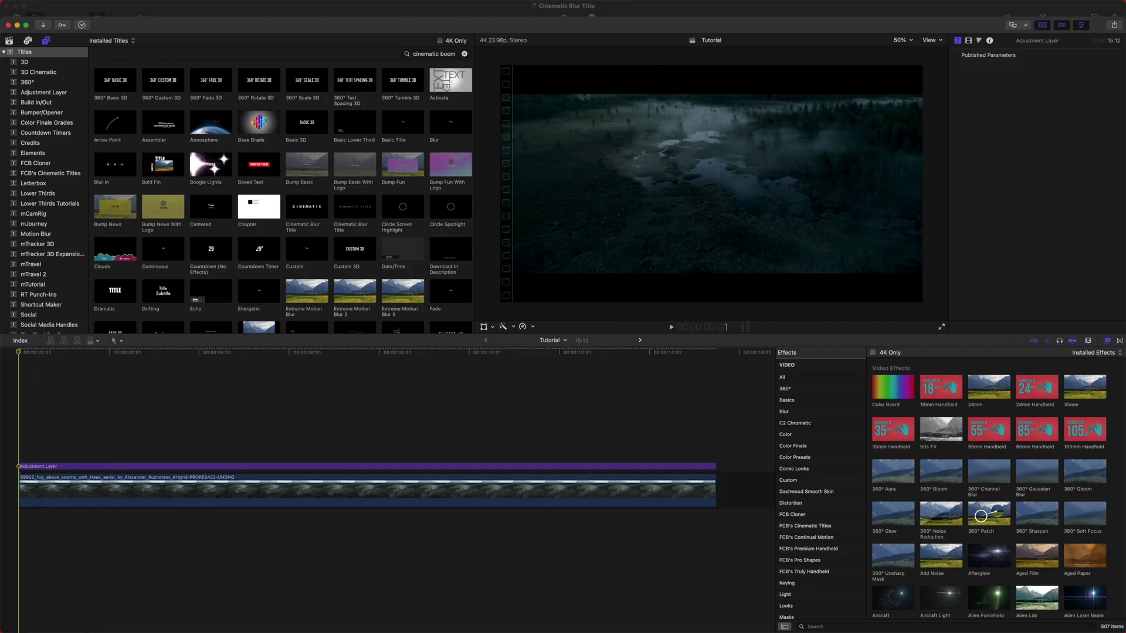
{"action": "left_click", "coordinate": [49, 490]}
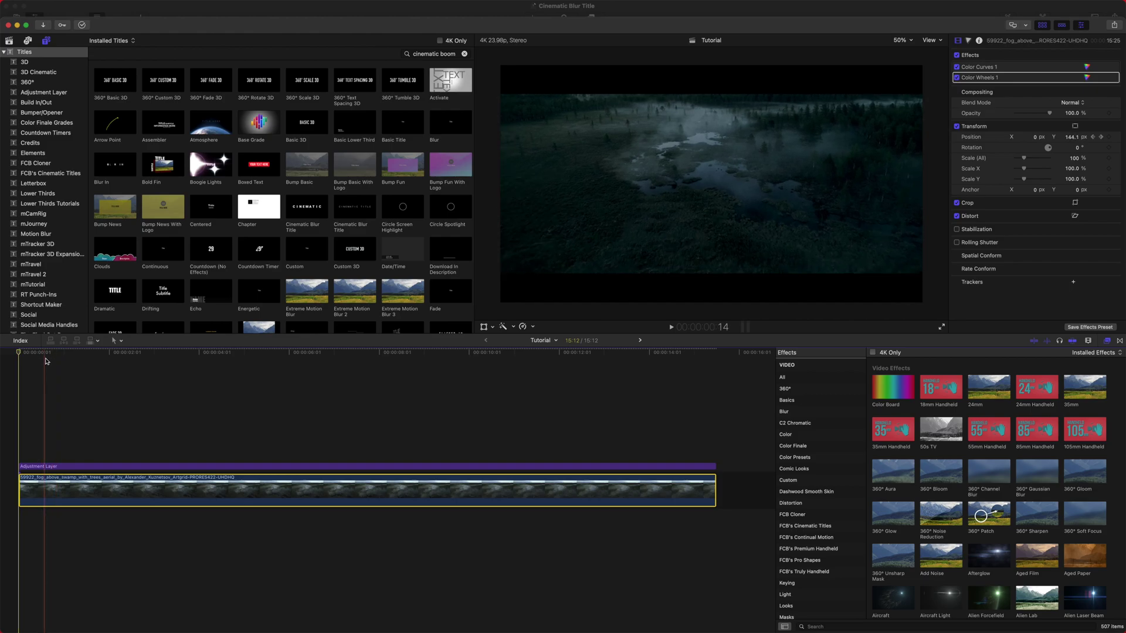
{"action": "left_click", "coordinate": [43, 43]}
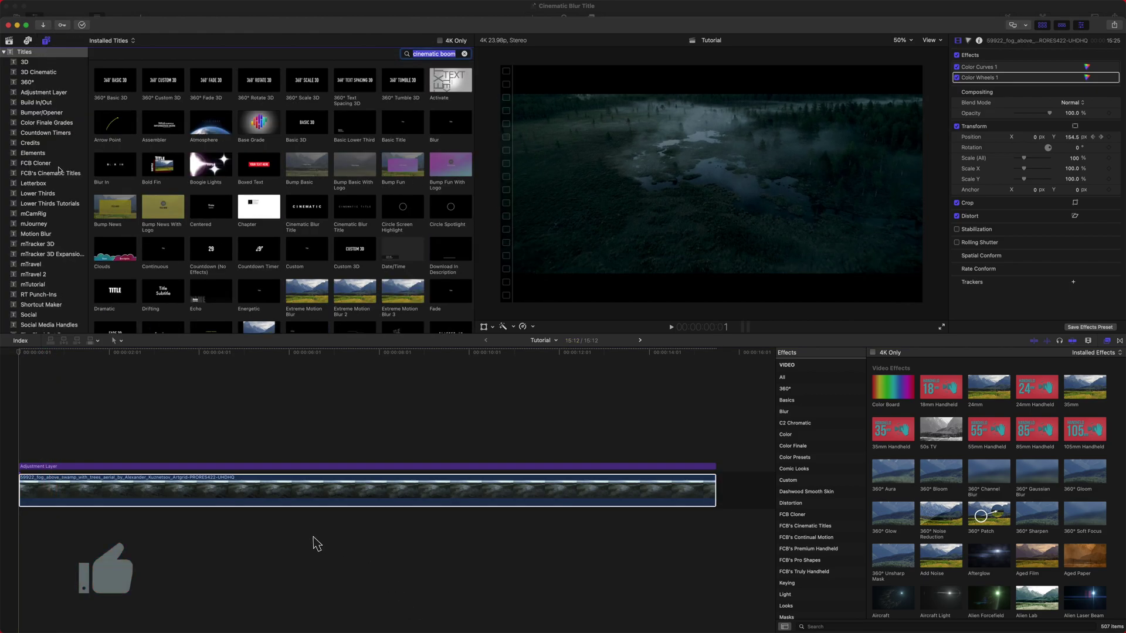
{"action": "scroll", "coordinate": [45, 190], "scroll_direction": "down", "scroll_amount": 5}
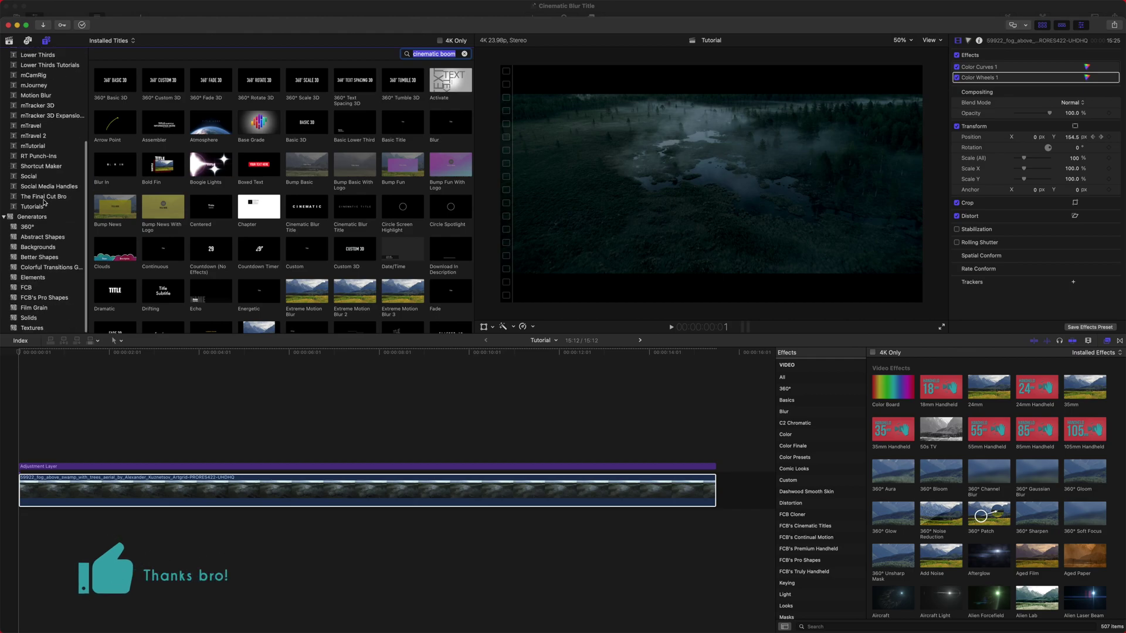
{"action": "left_click", "coordinate": [44, 205]}
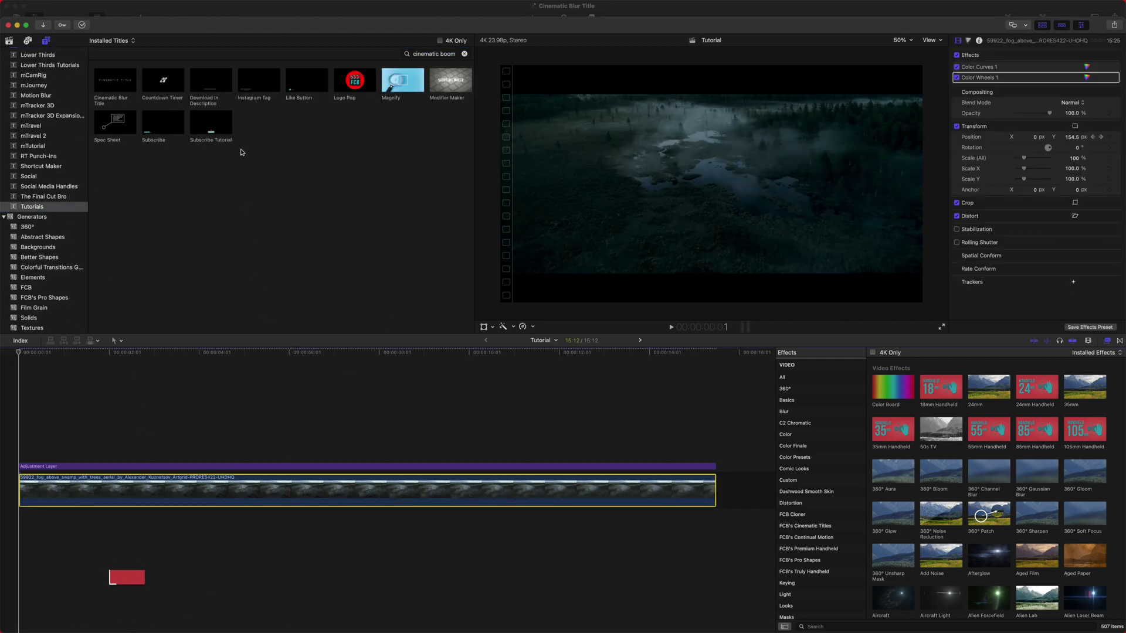
{"action": "left_click_drag", "start_coordinate": [107, 74], "coordinate": [7, 472]}
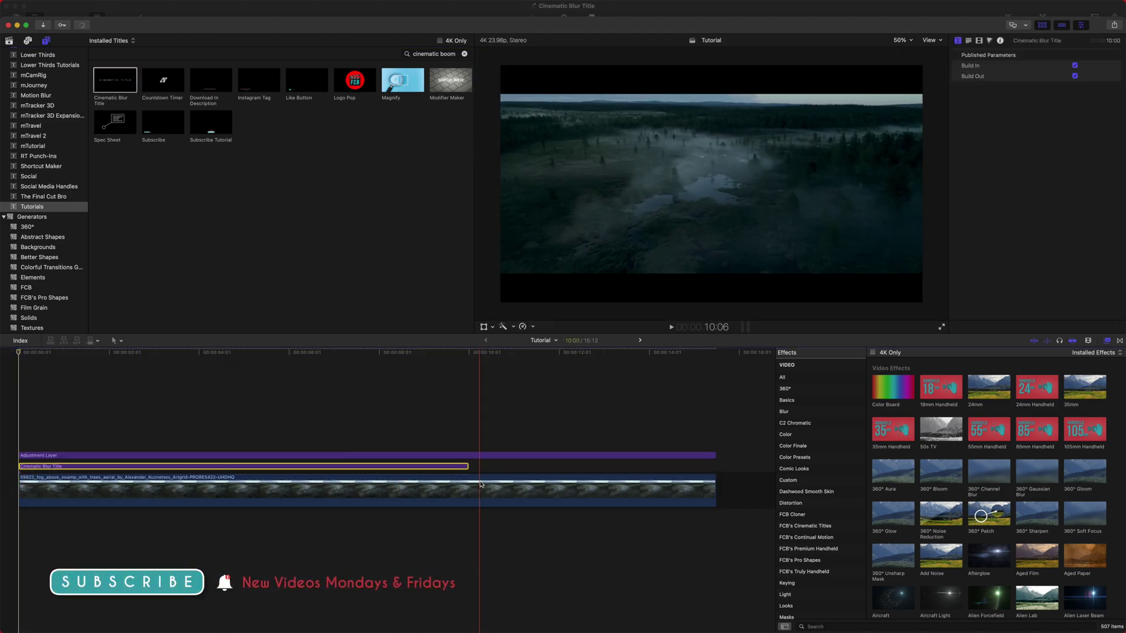
- Extend the Cinematic Blur Title to about 15 seconds across the swamp footage and play it back
{"action": "left_click", "coordinate": [466, 466]}
{"action": "left_click_drag", "start_coordinate": [581, 473], "coordinate": [714, 467]}
{"action": "key", "text": "space"}
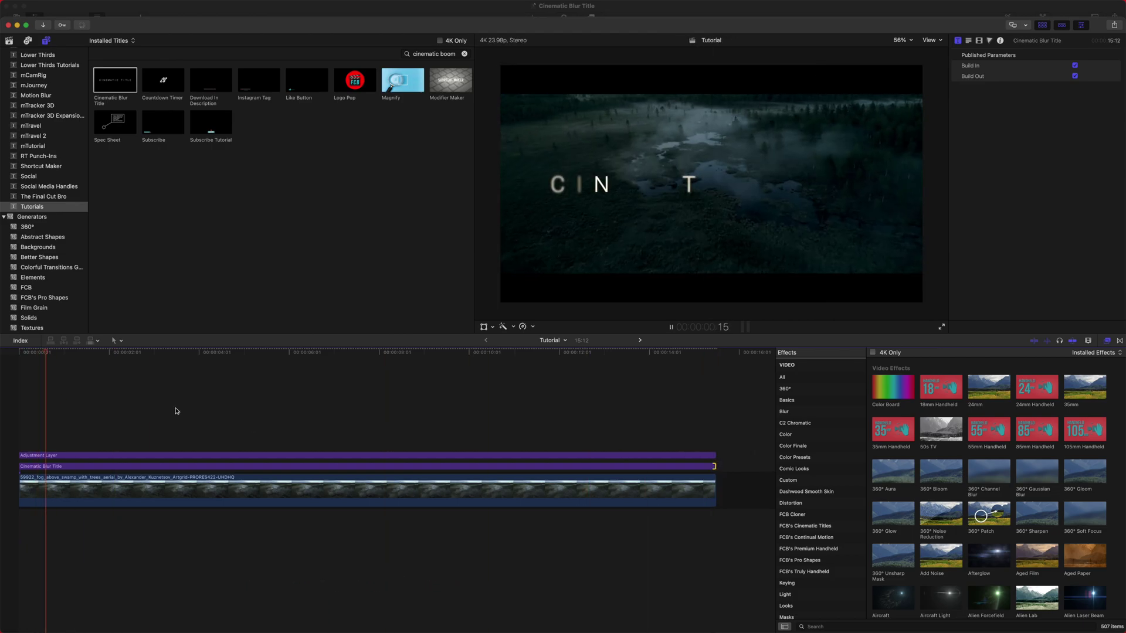